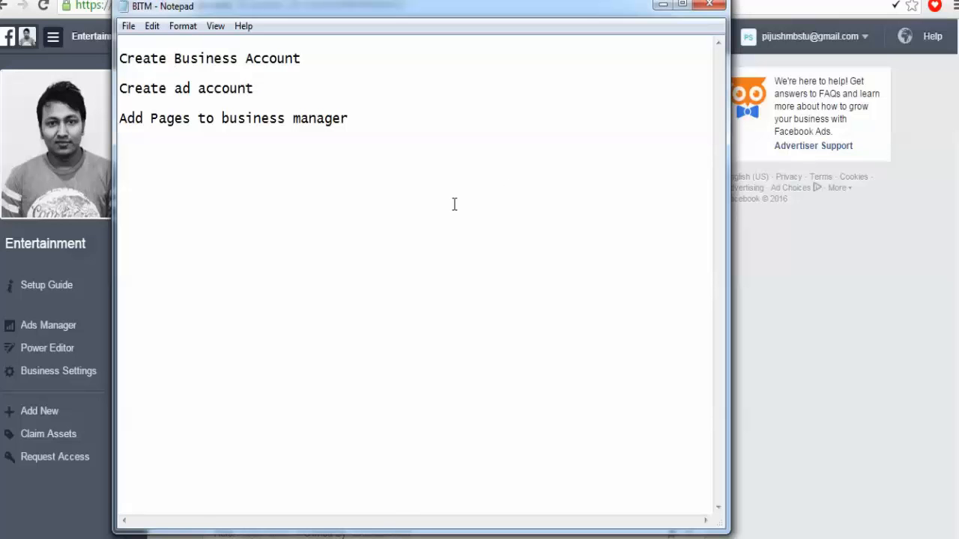
Move the BITM notes window lower and insert a blank line above "Create Business Account".
drag(359, 13, 386, 116)
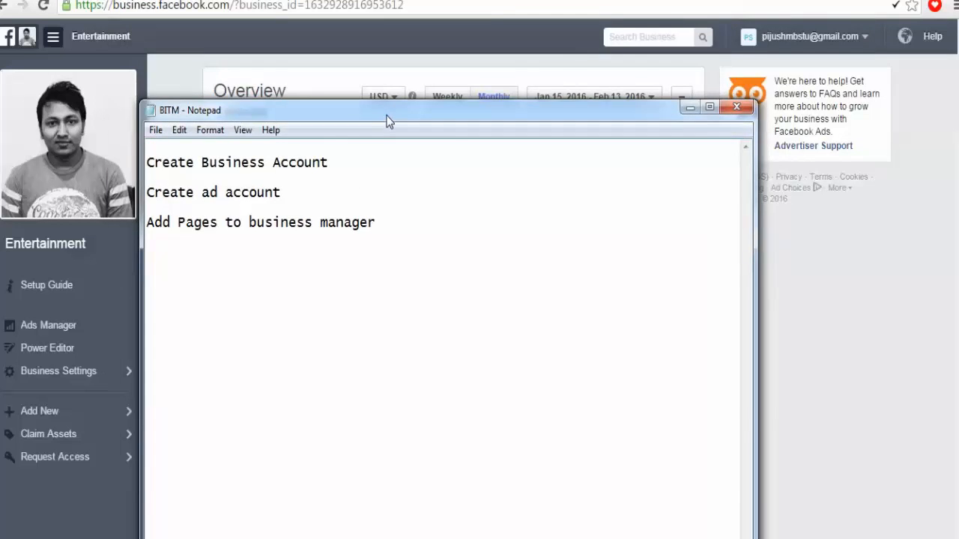
click(302, 150)
key(Return)
key(Up)
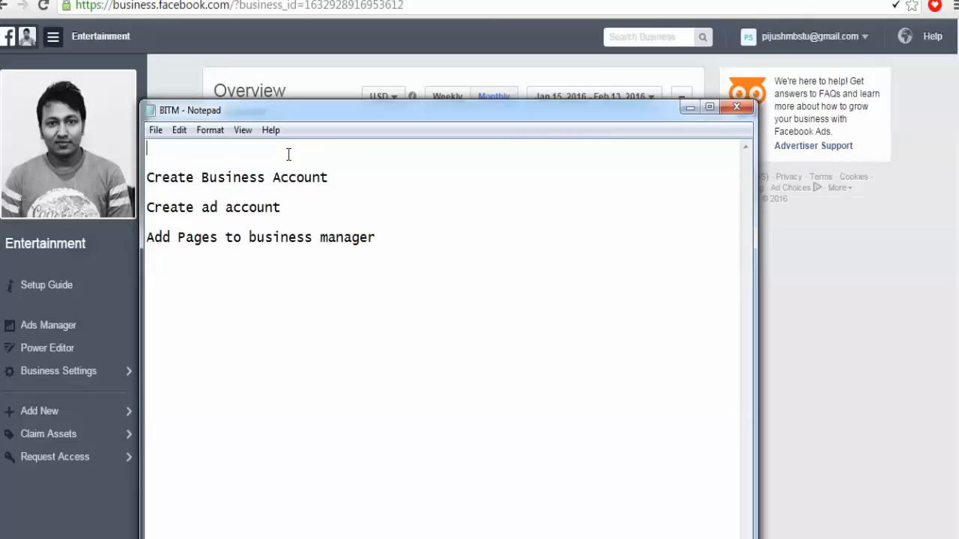
click(232, 6)
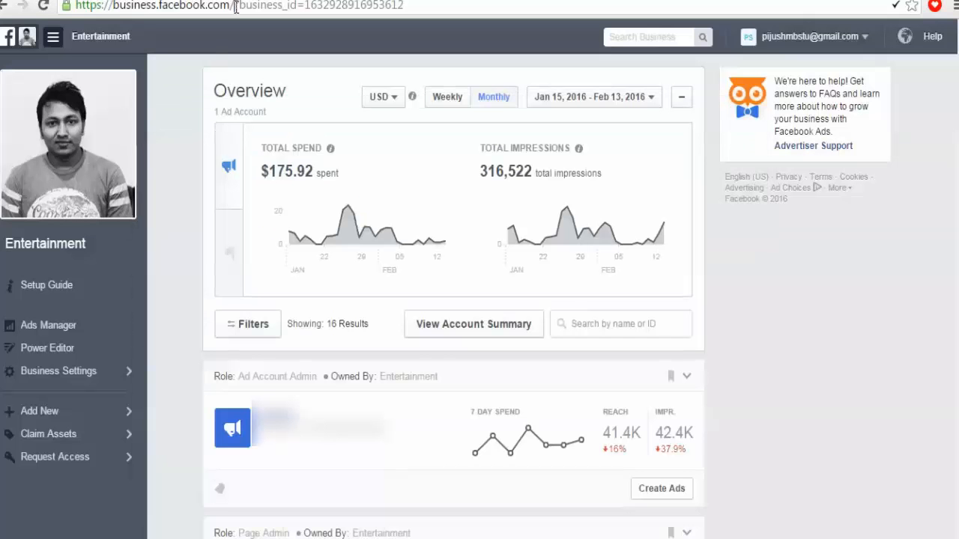
drag(234, 6, 75, 6)
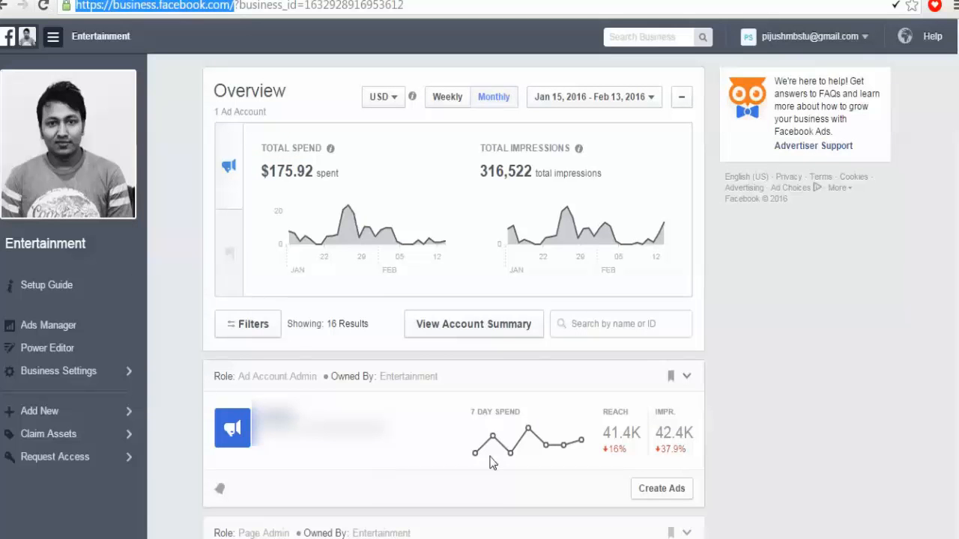
key(alt+Tab)
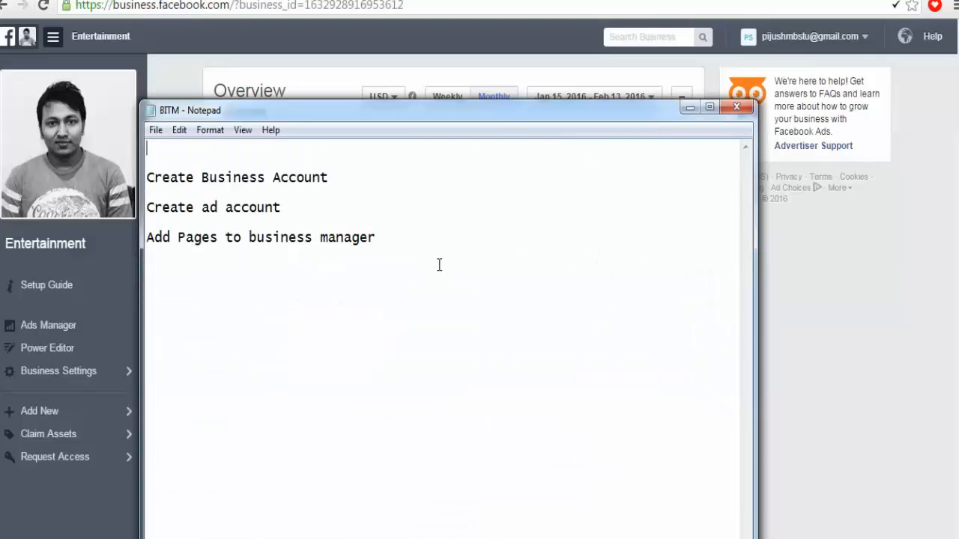
key(alt+Tab)
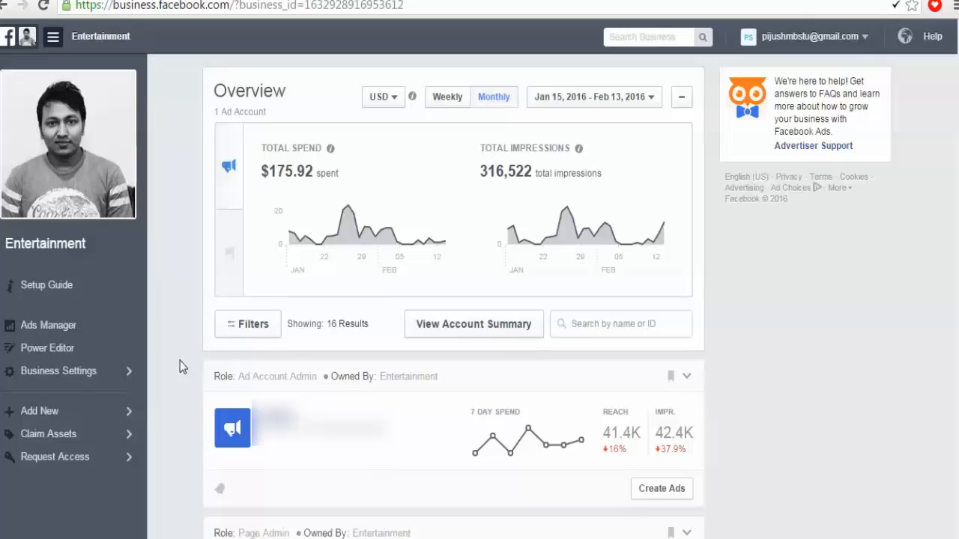
mouse_move(125, 384)
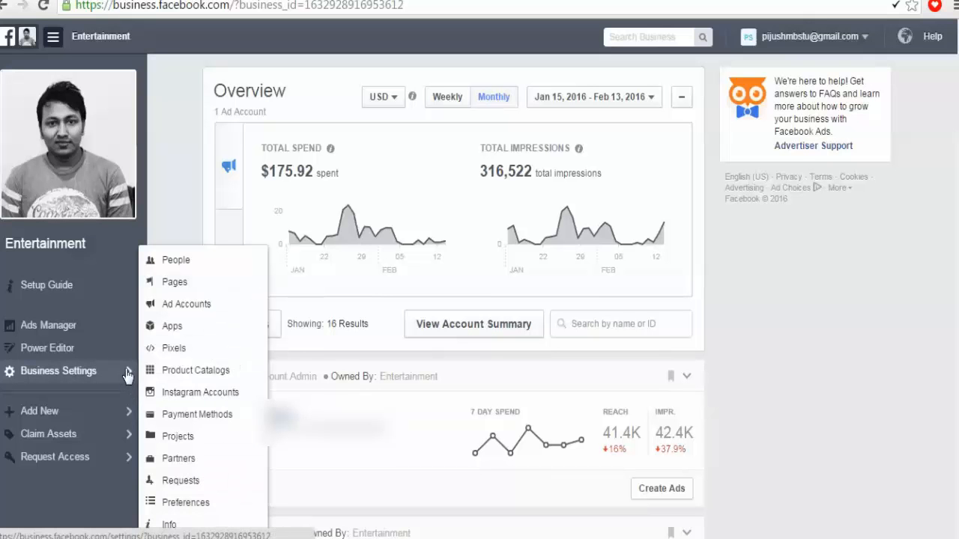
click(225, 538)
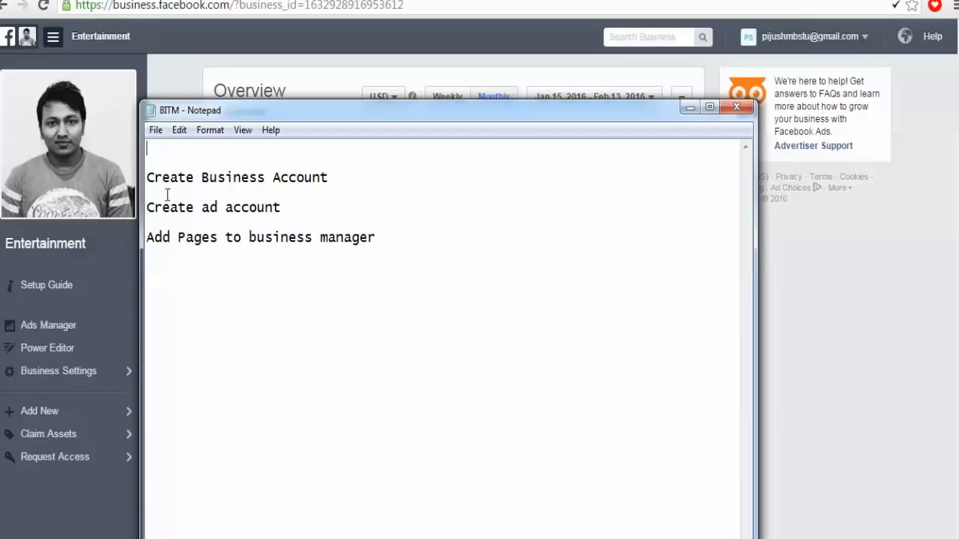
Go through the topics on business account, ad account and pages in the BITM notes, and minimize the notes.
drag(153, 177, 302, 184)
click(304, 183)
drag(165, 216, 282, 216)
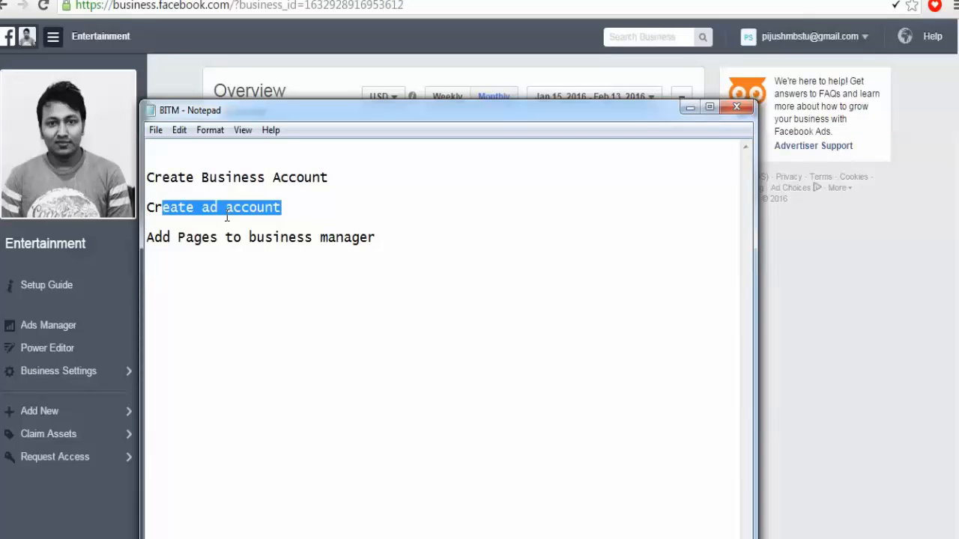
click(227, 216)
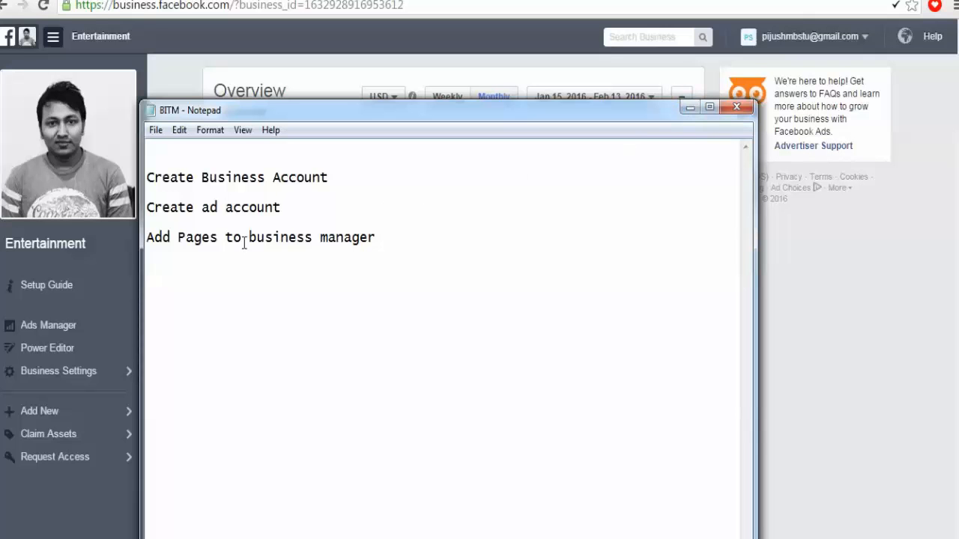
drag(174, 240, 322, 237)
click(322, 237)
click(690, 107)
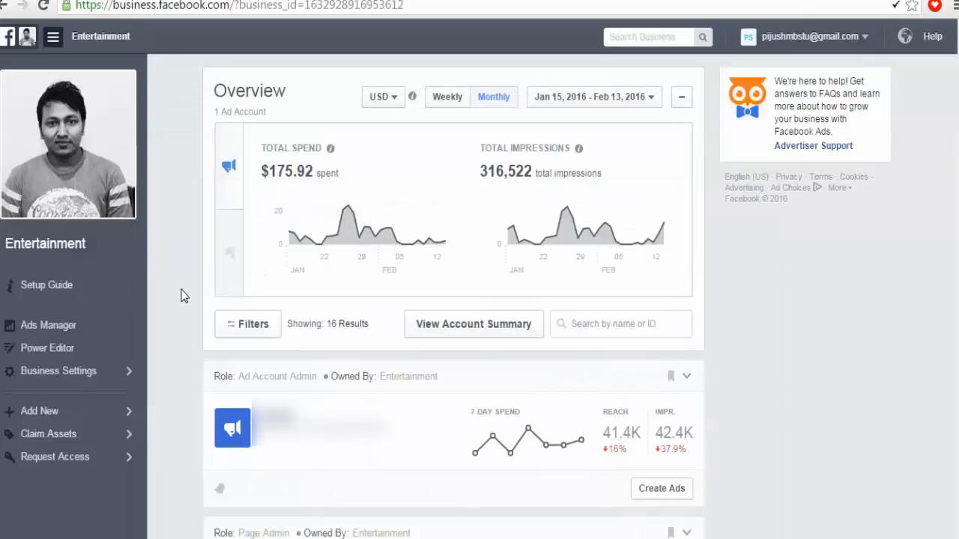
Open the business's ad account settings and view the options for adding a new ad account.
mouse_move(103, 380)
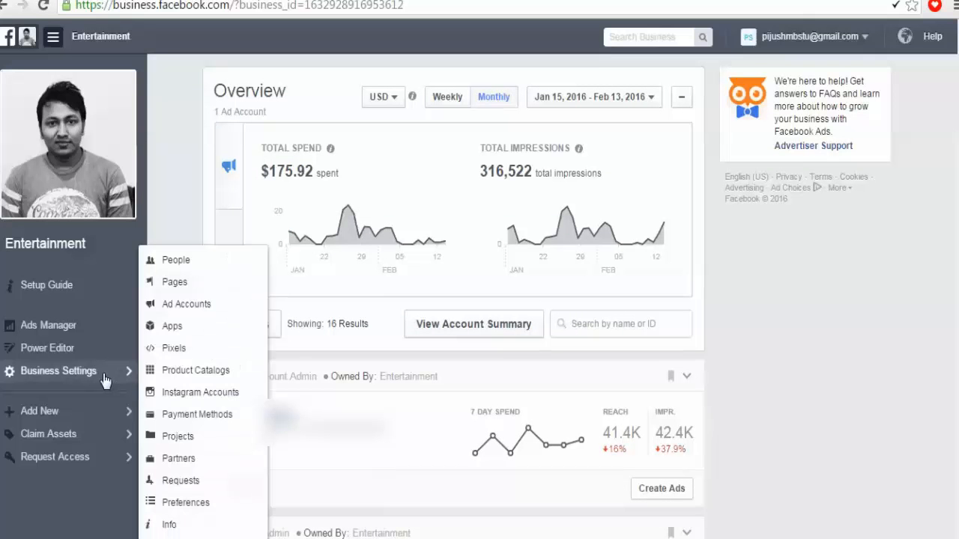
click(182, 308)
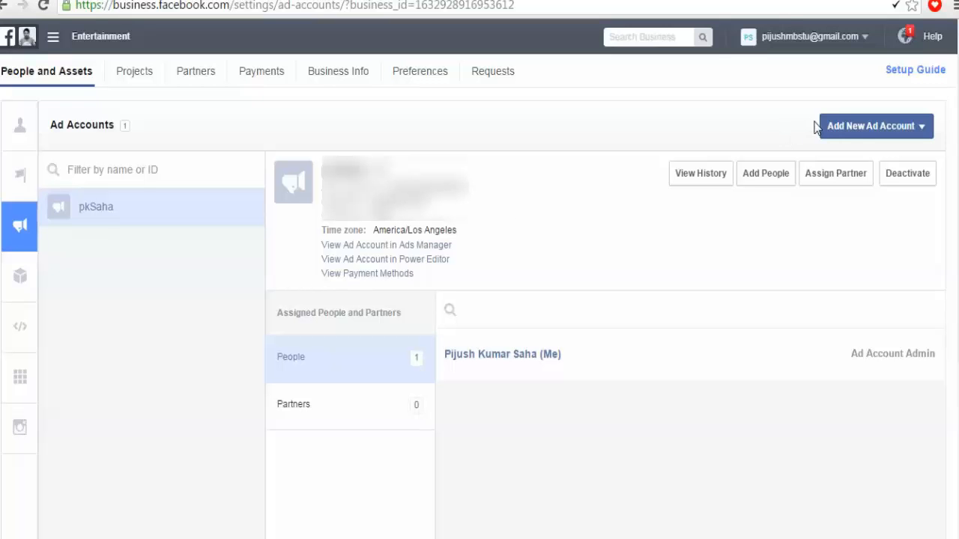
click(906, 133)
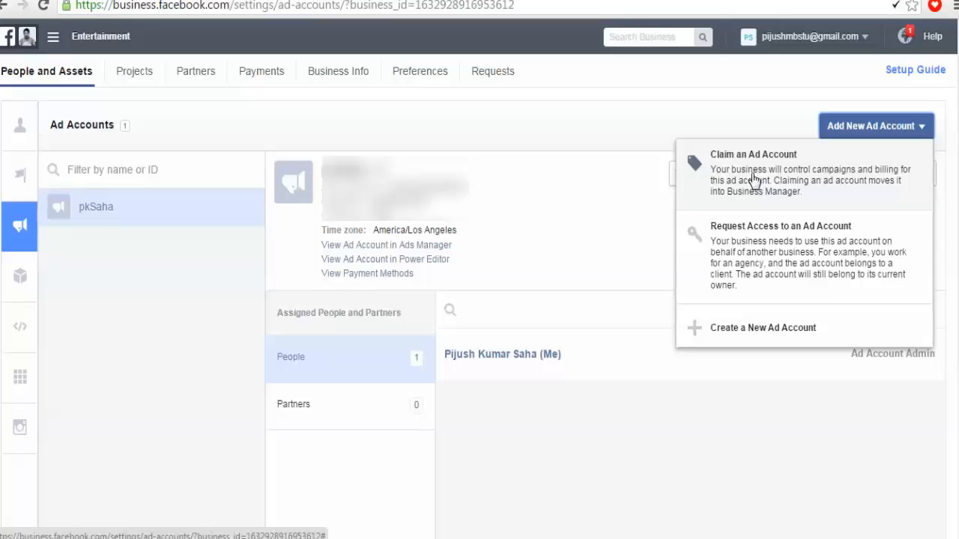
click(66, 310)
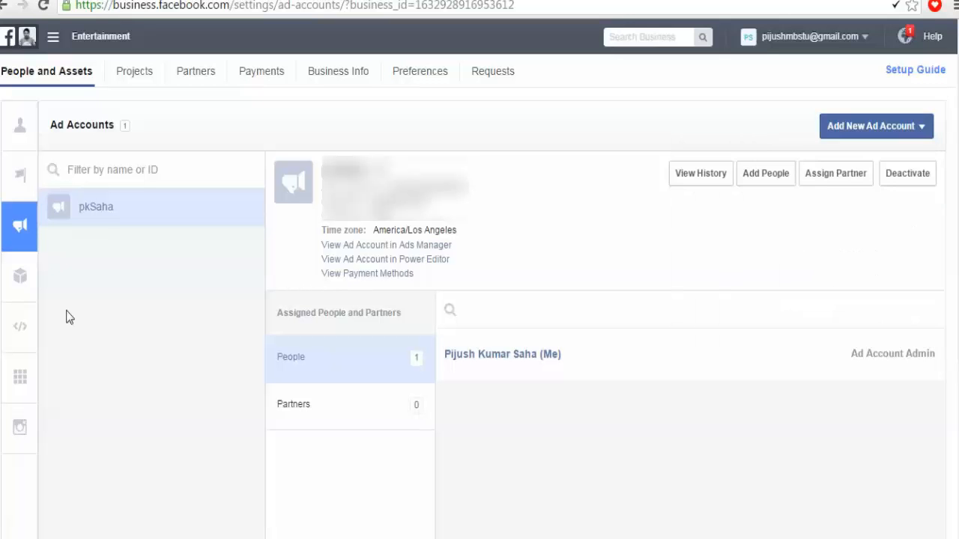
Open the Pages settings of the business and look through the list of its pages.
mouse_move(31, 195)
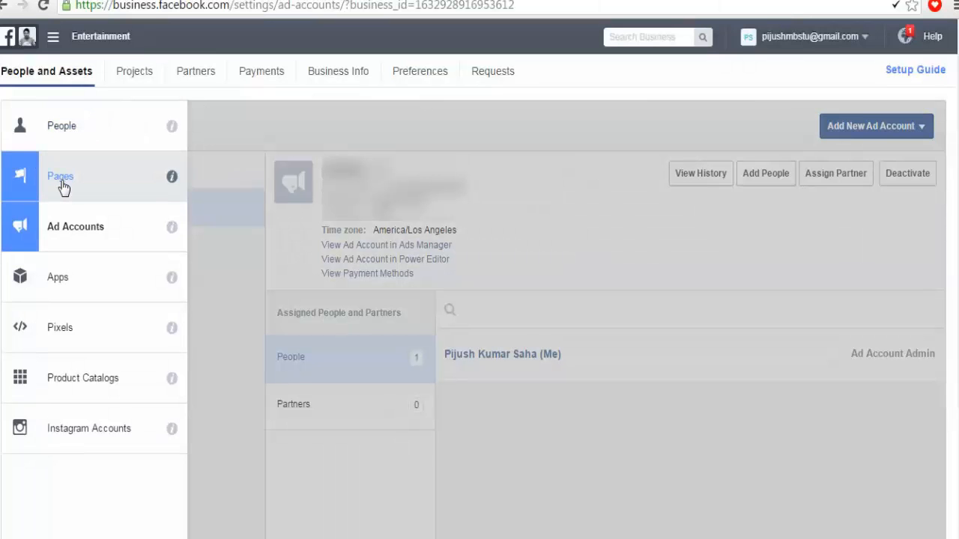
click(61, 185)
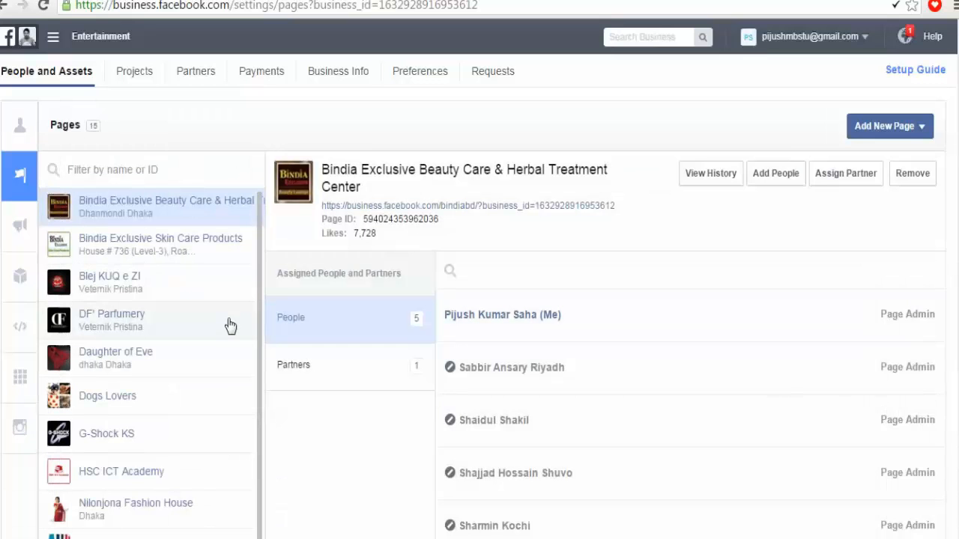
scroll(212, 377, down, 3)
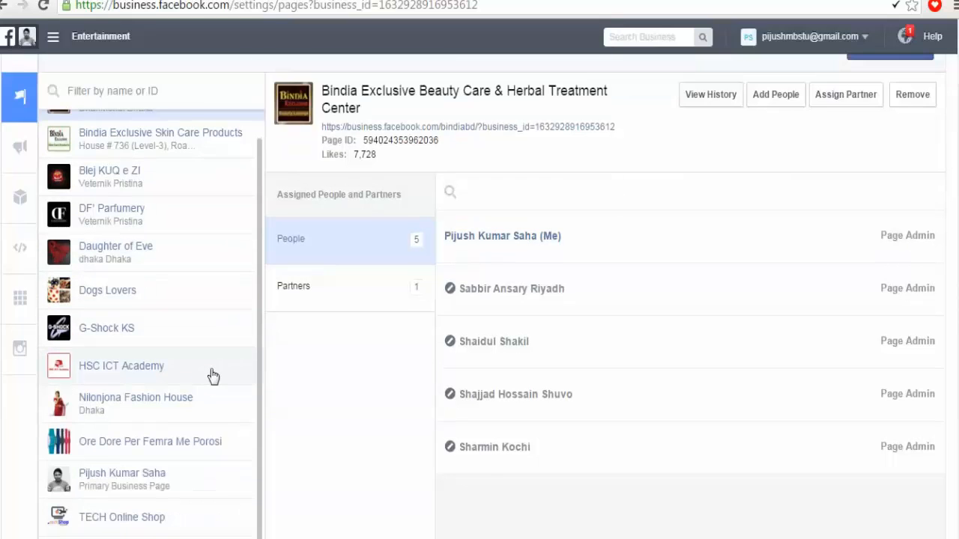
scroll(213, 377, down, 2)
scroll(212, 376, up, 5)
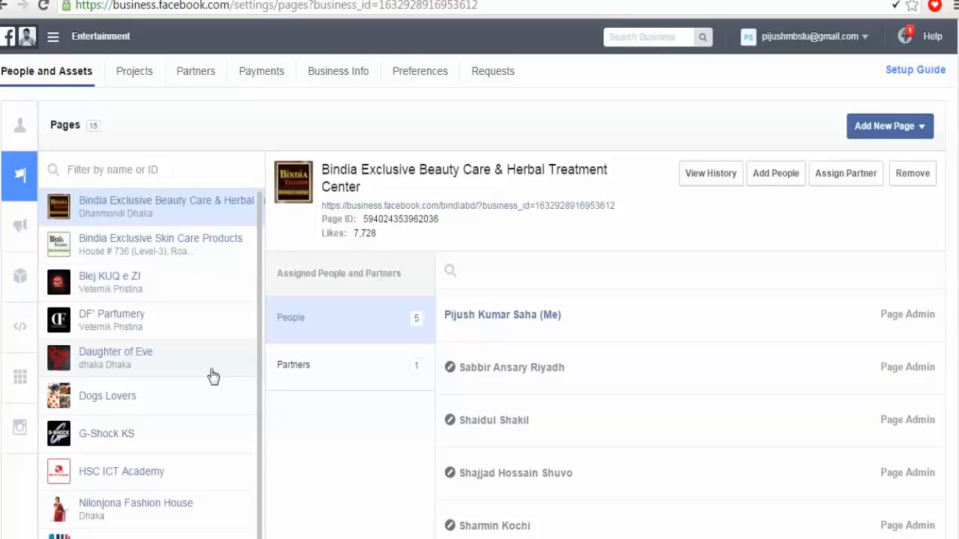
scroll(213, 377, down, 3)
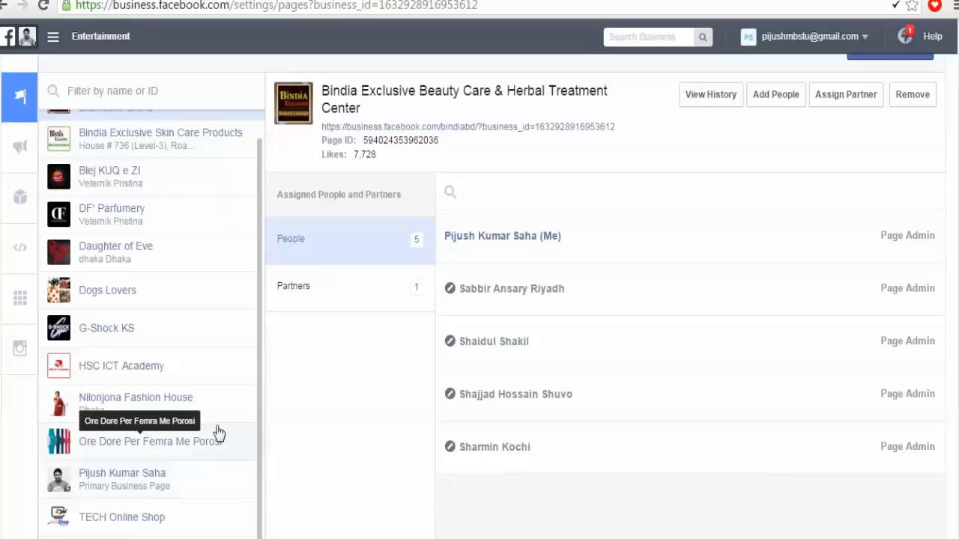
scroll(190, 445, up, 3)
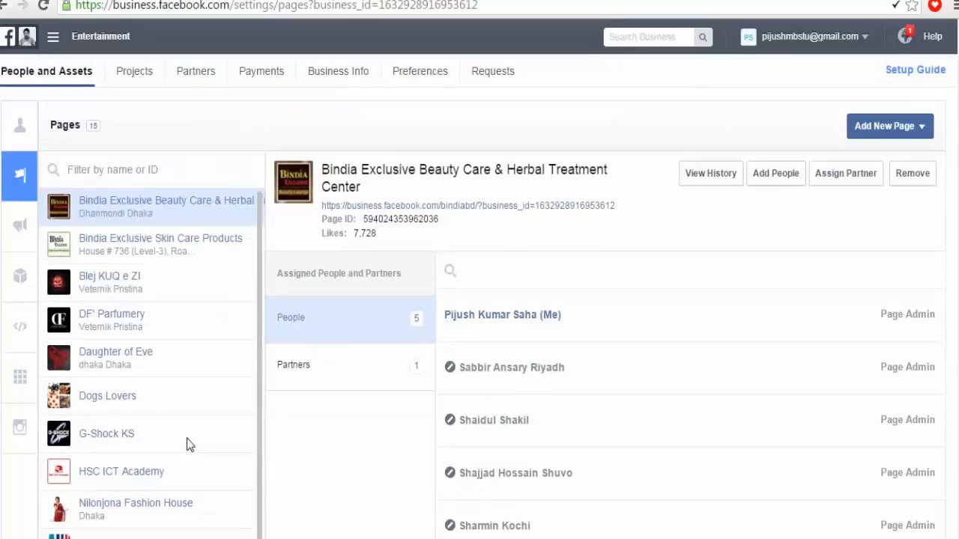
scroll(189, 445, down, 3)
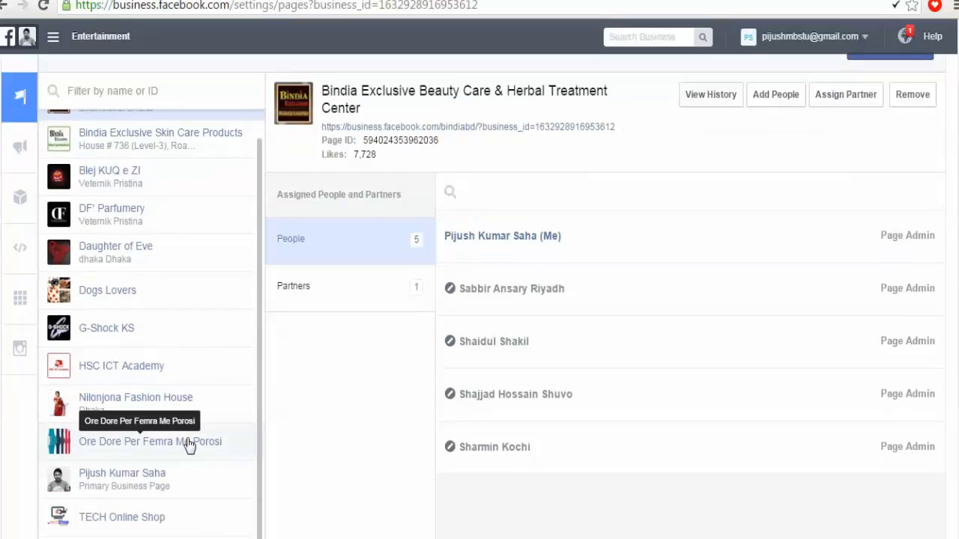
scroll(190, 445, up, 3)
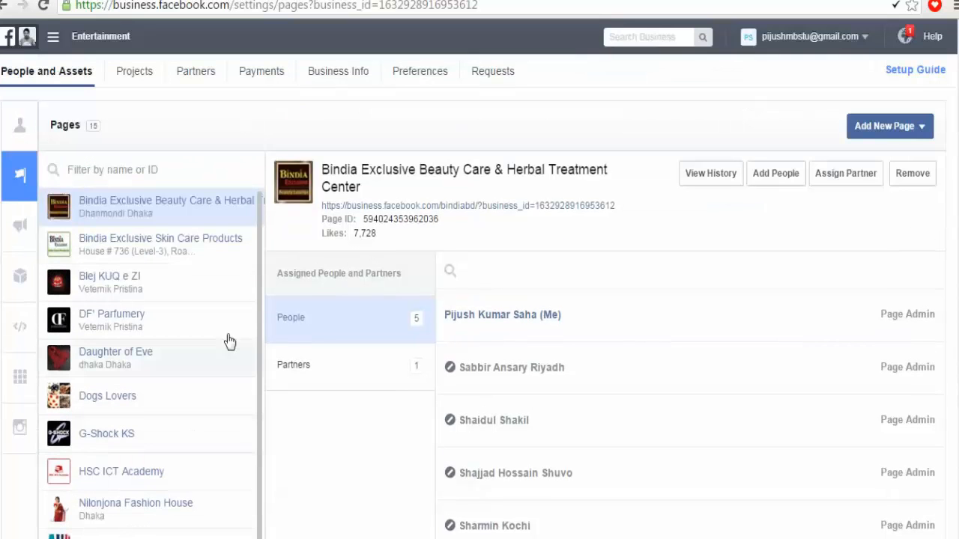
Open the Business Info settings and view the editable business manager details without changing them.
click(336, 78)
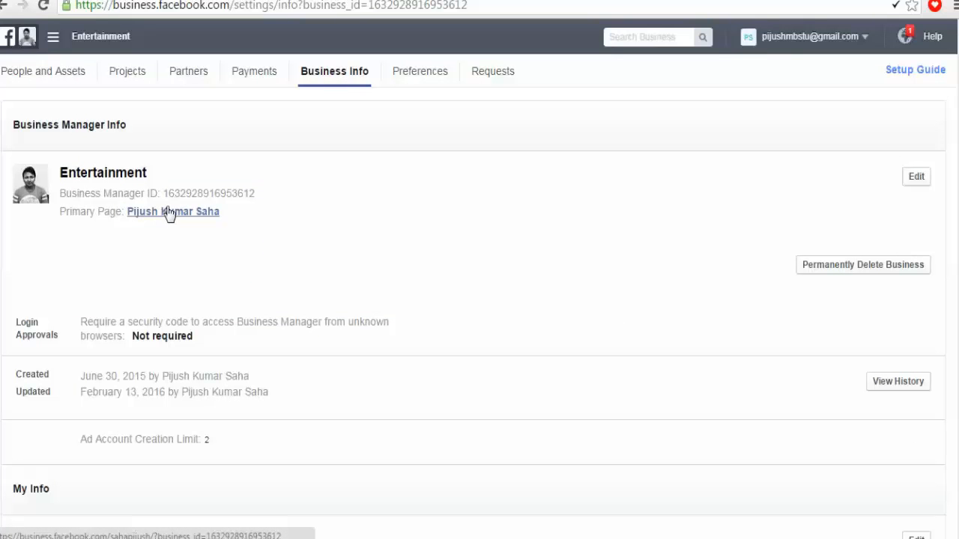
click(916, 180)
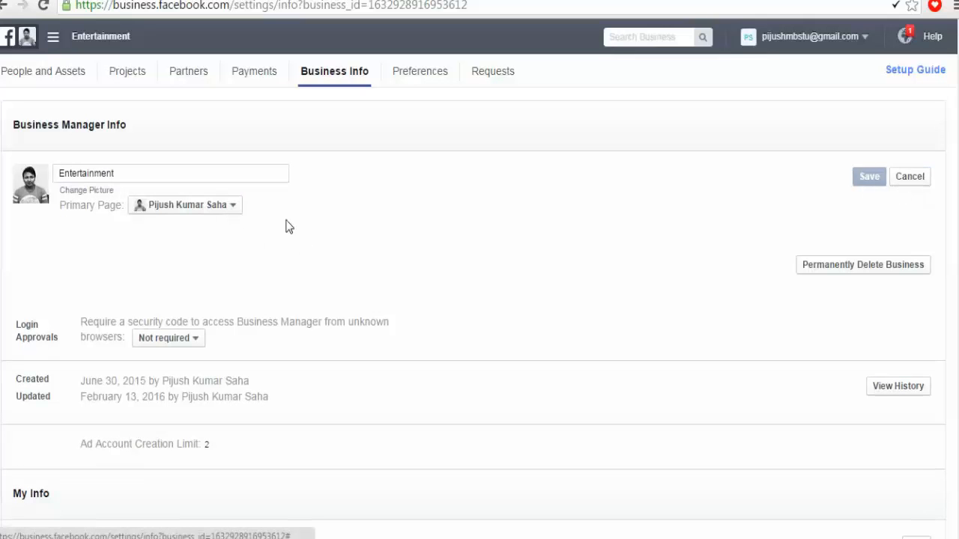
click(908, 179)
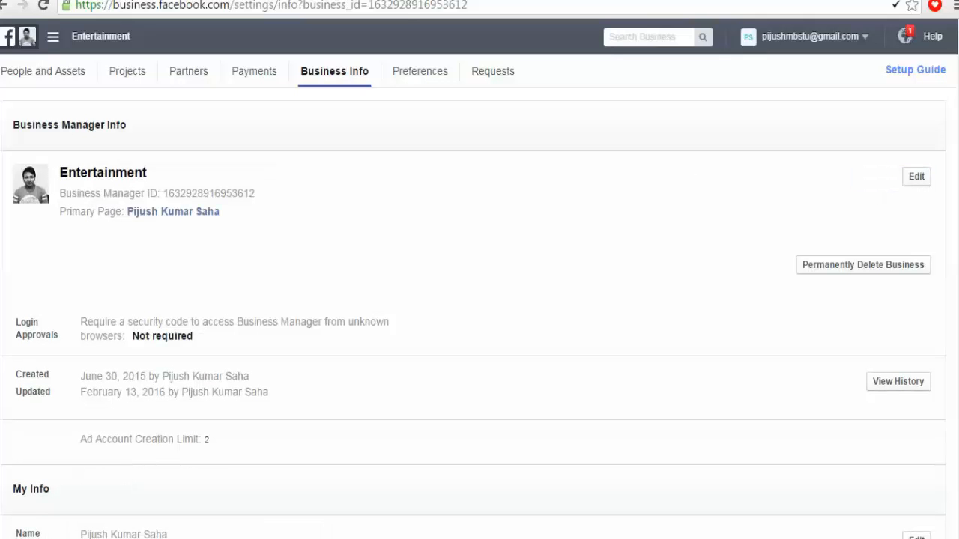
Return to the Pages list under People and Assets and find the primary business page.
click(10, 81)
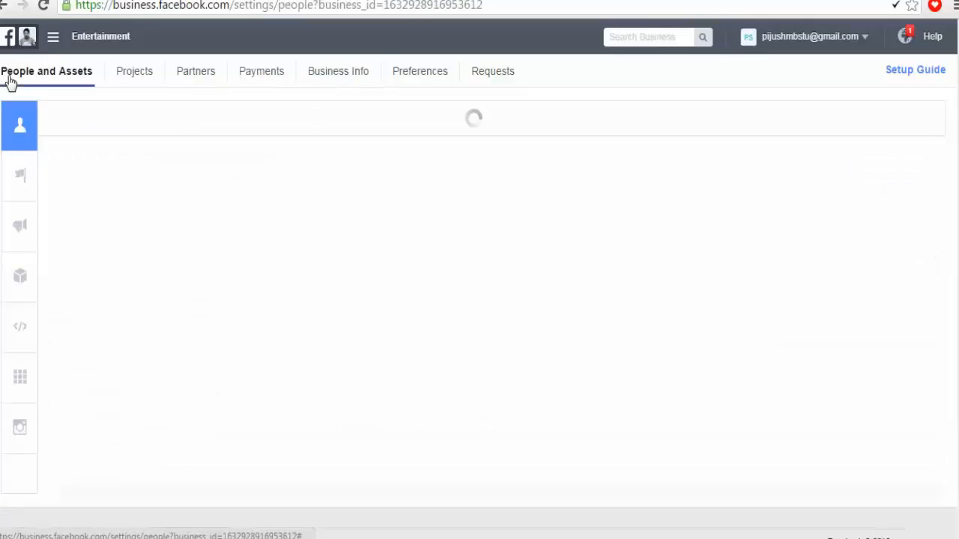
click(65, 180)
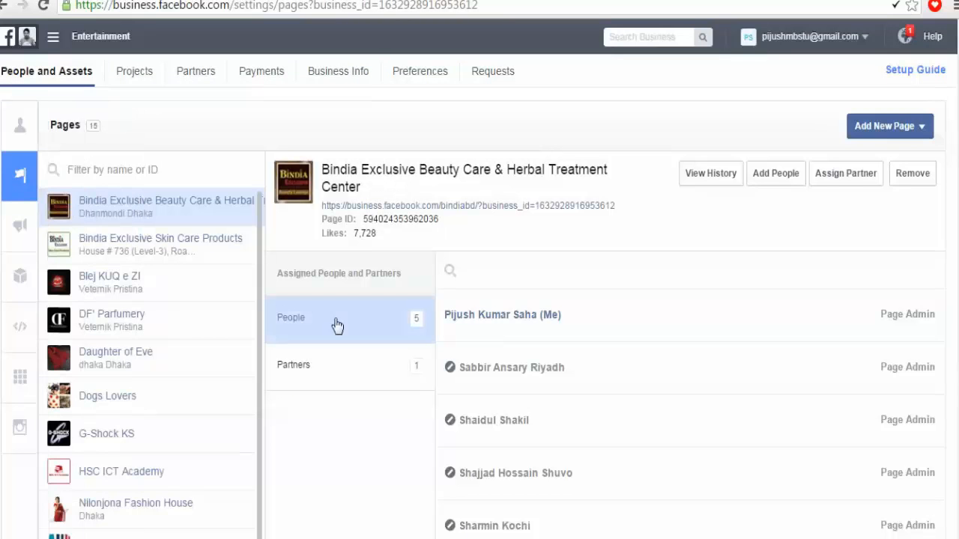
scroll(231, 374, down, 3)
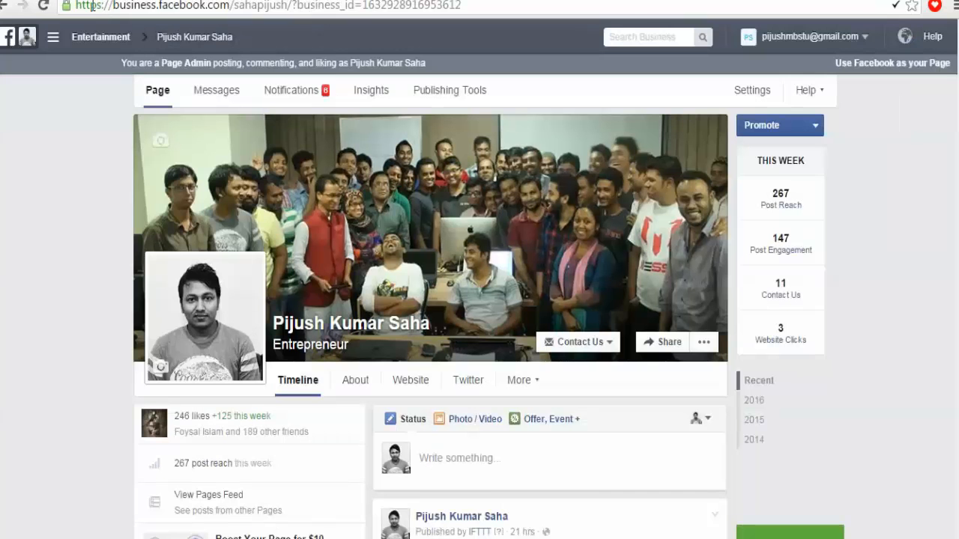
Highlight parts of the primary business page's web address to examine its business.facebook.com prefix and page path.
drag(109, 6, 297, 6)
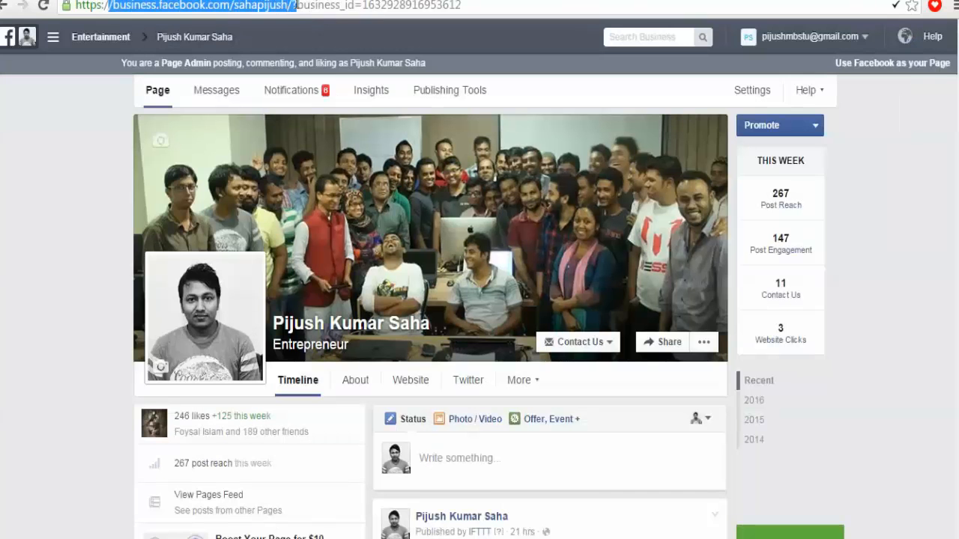
click(95, 170)
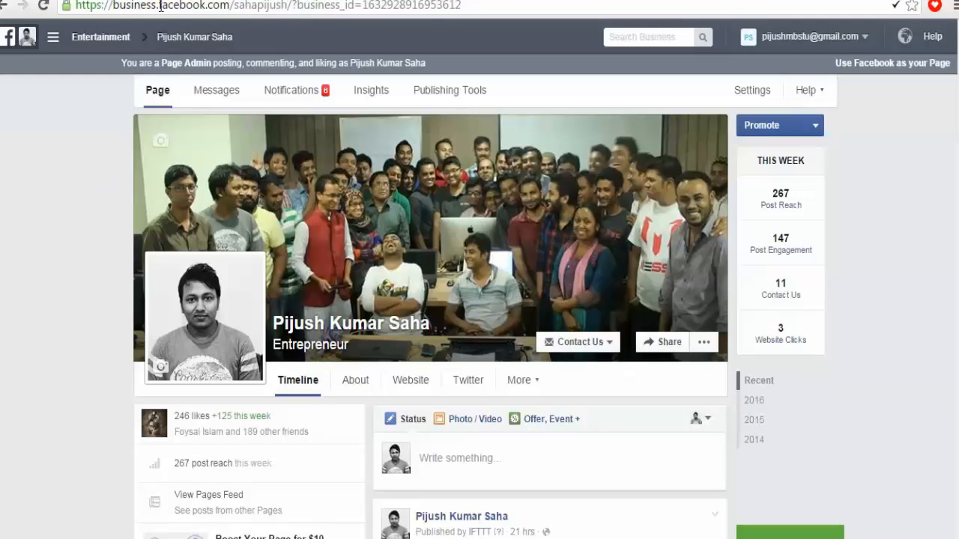
drag(159, 6, 293, 6)
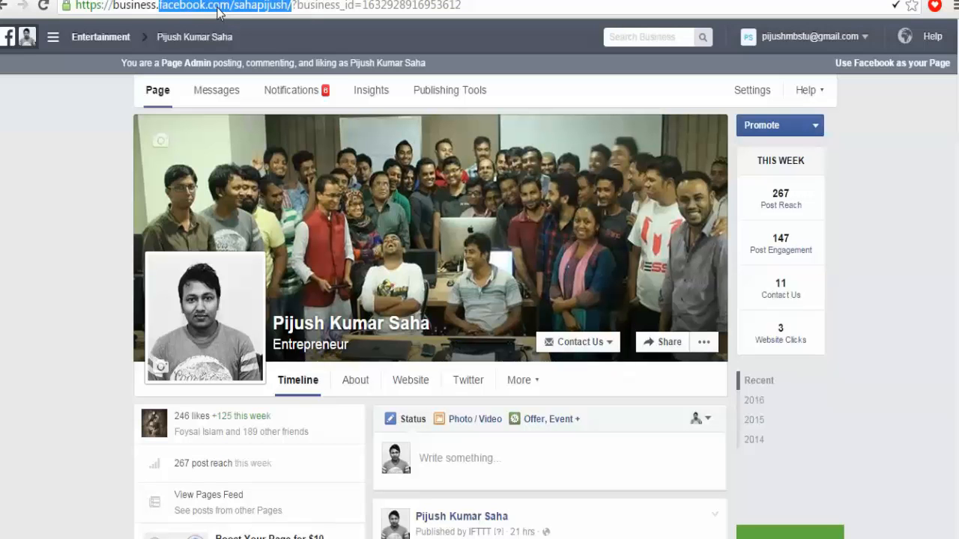
click(128, 7)
drag(114, 7, 292, 15)
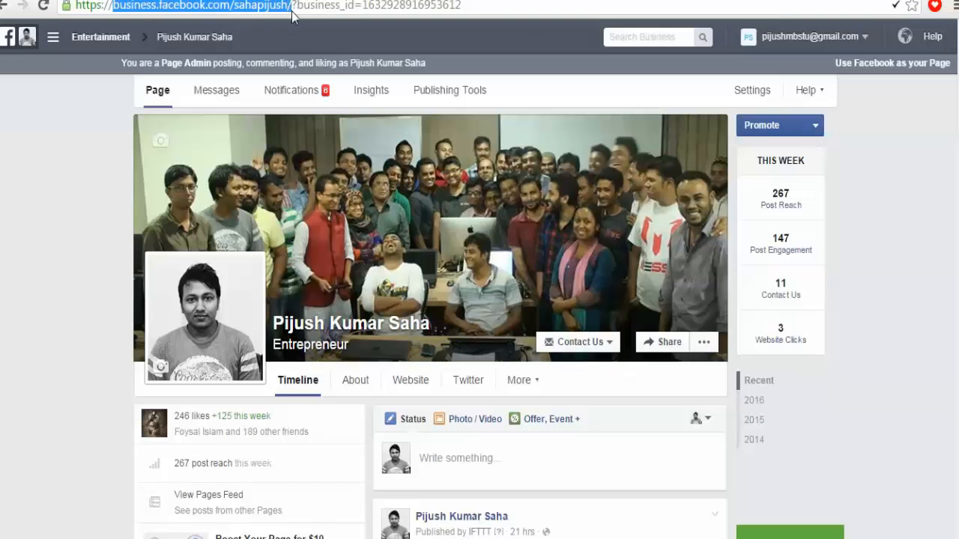
click(85, 324)
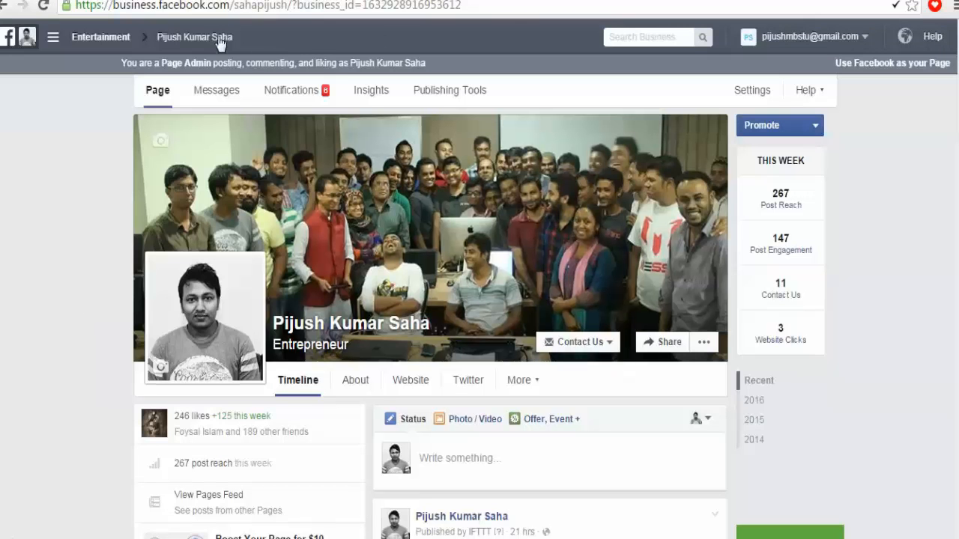
drag(159, 6, 118, 7)
click(86, 229)
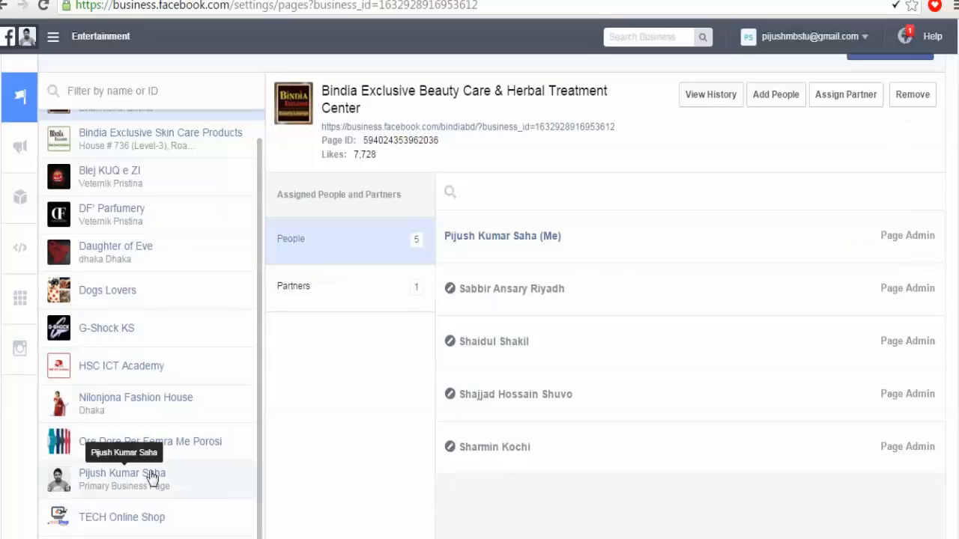
Open the details of the primary business page and examine its assigned people and its place in the Pages list.
click(126, 486)
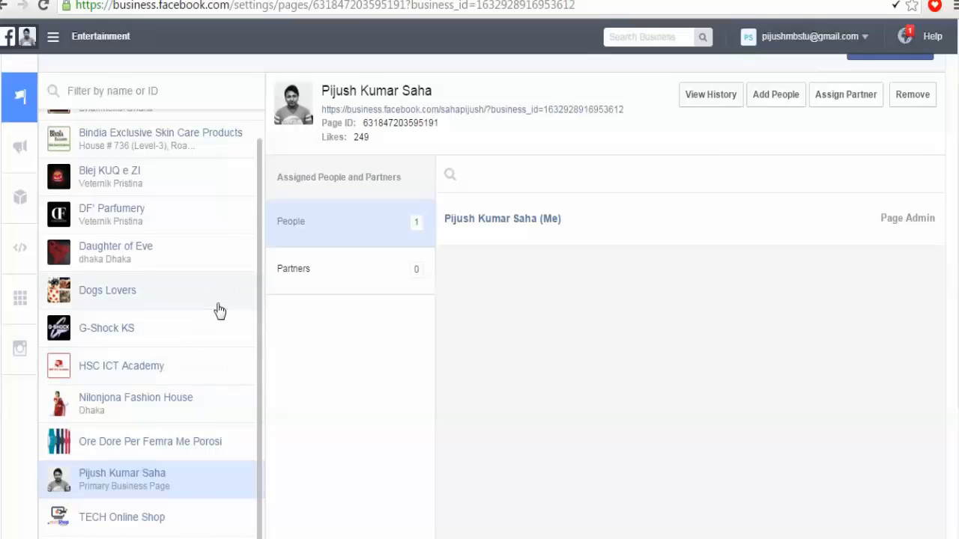
scroll(220, 311, up, 3)
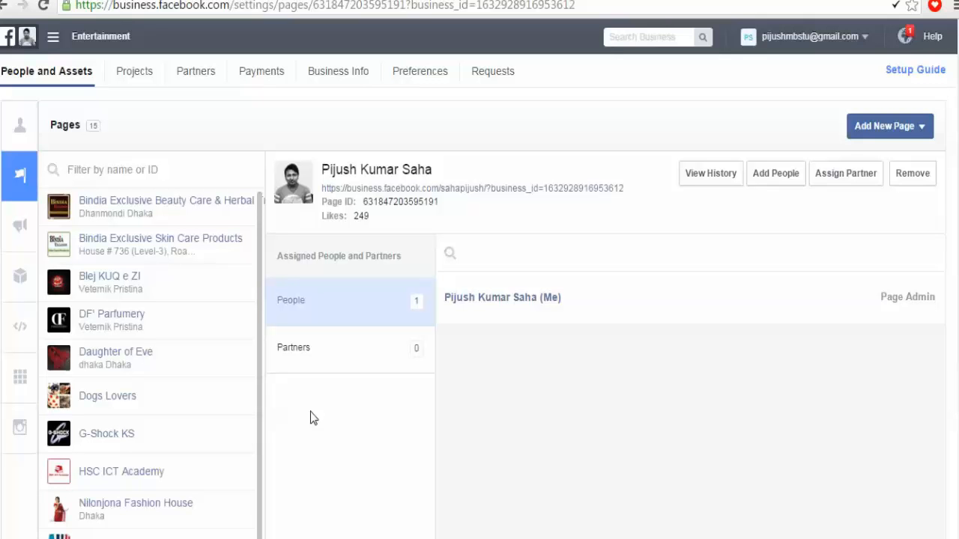
scroll(313, 418, down, 2)
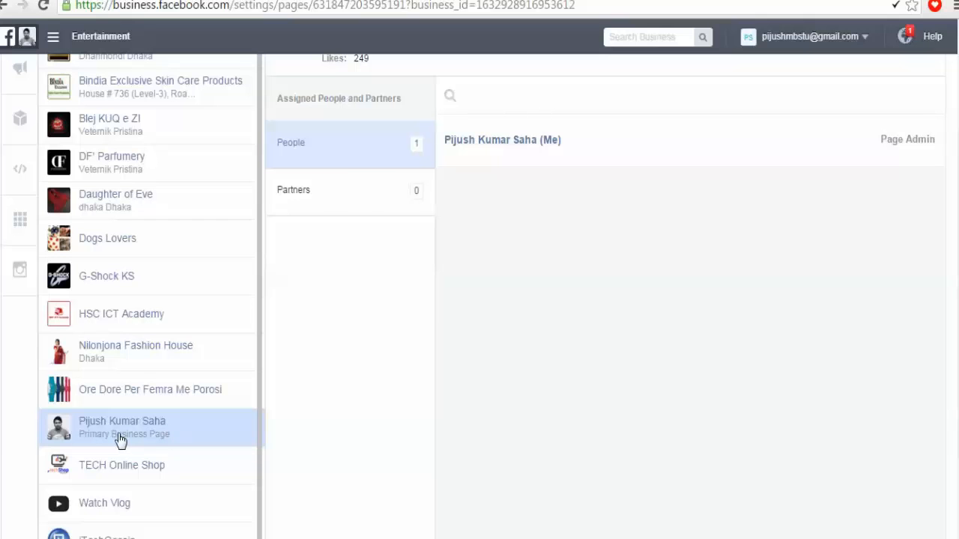
scroll(120, 441, up, 2)
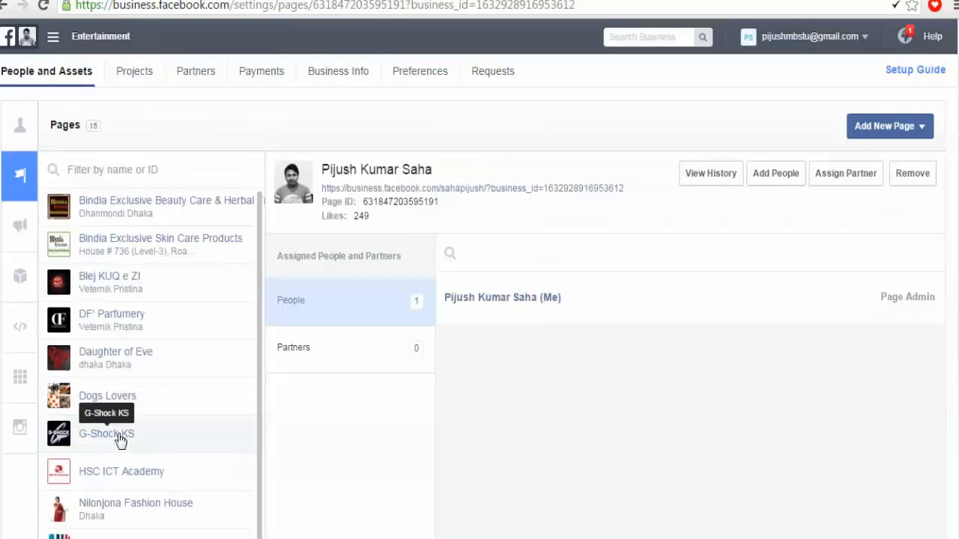
In the Business Info settings, change the business's primary page to Daughter of Eve and save the change.
click(336, 79)
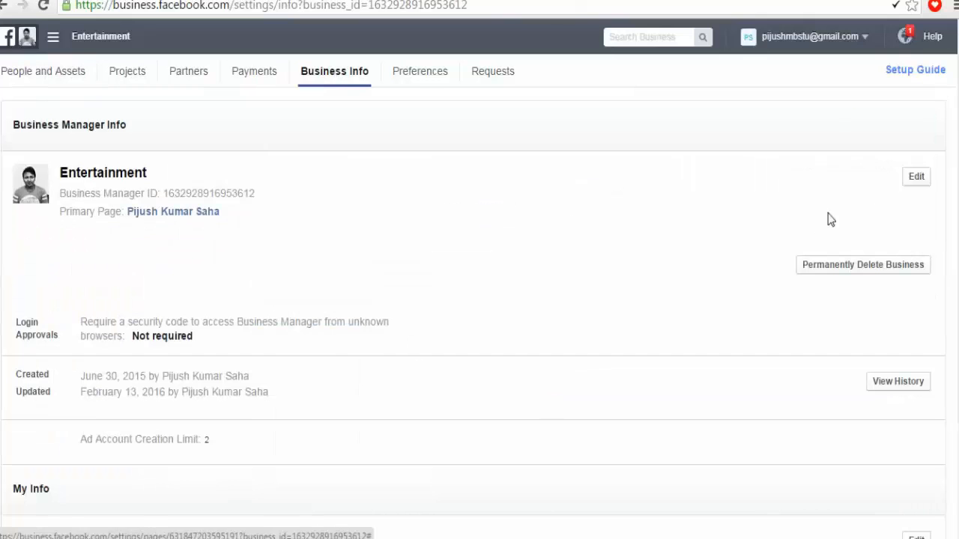
click(924, 180)
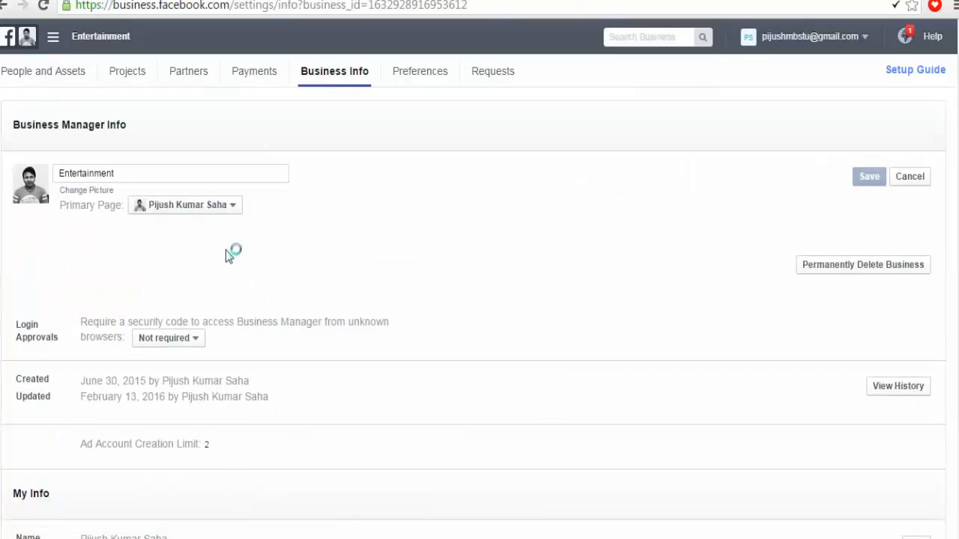
click(229, 213)
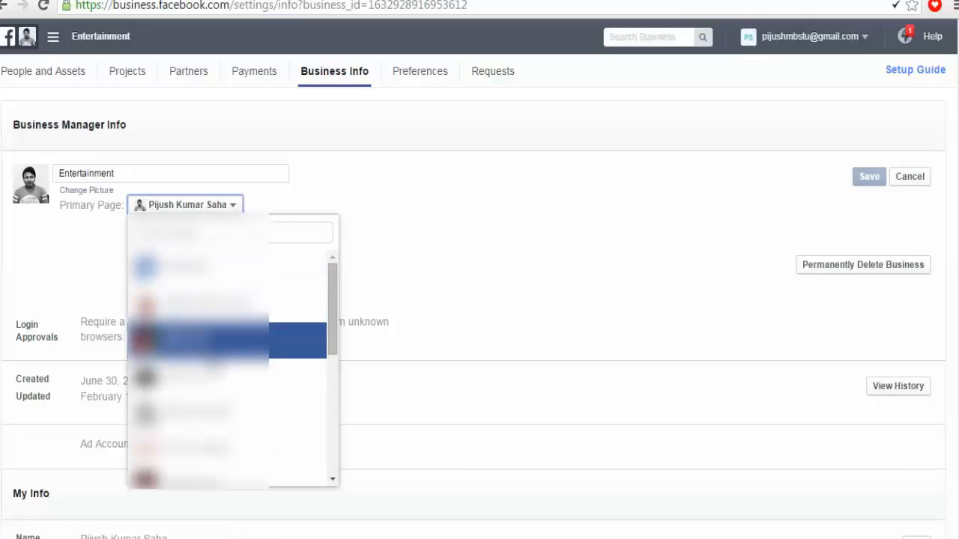
scroll(225, 386, down, 5)
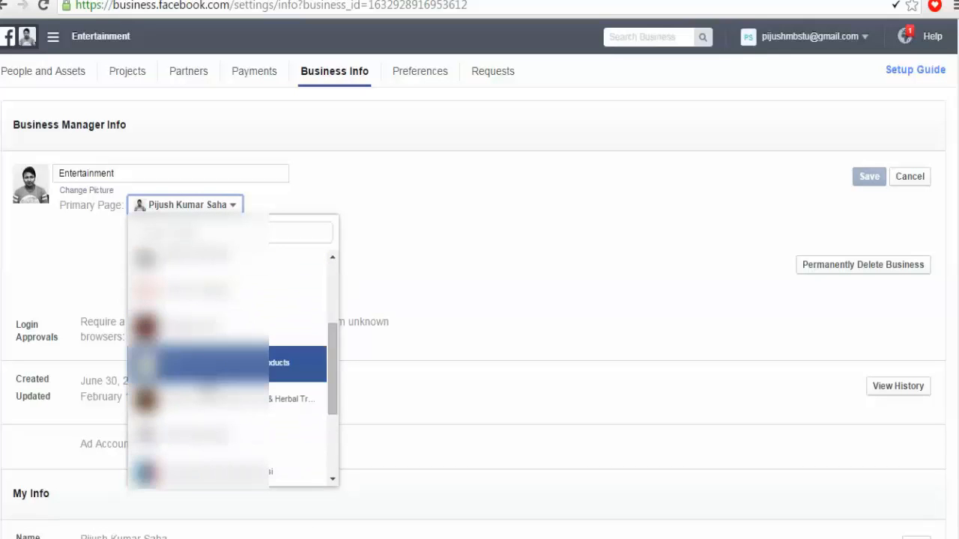
click(225, 326)
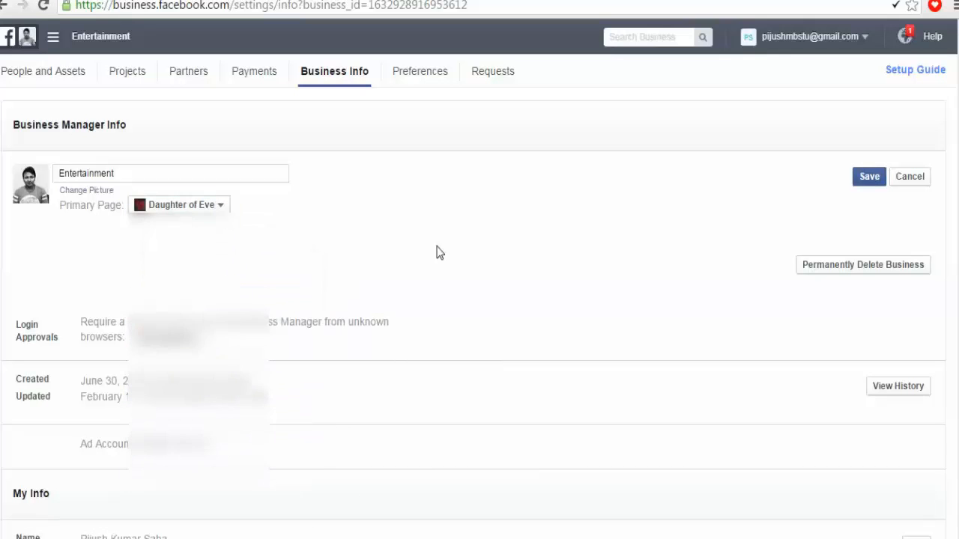
click(871, 178)
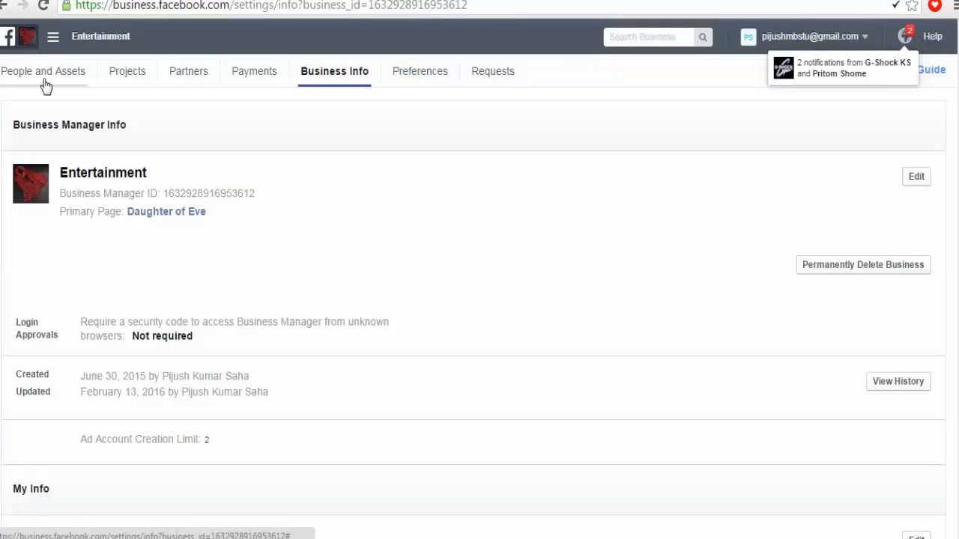
In the Pages settings under People and Assets, remove the former primary page from the business and check the remaining list.
click(44, 83)
mouse_move(75, 212)
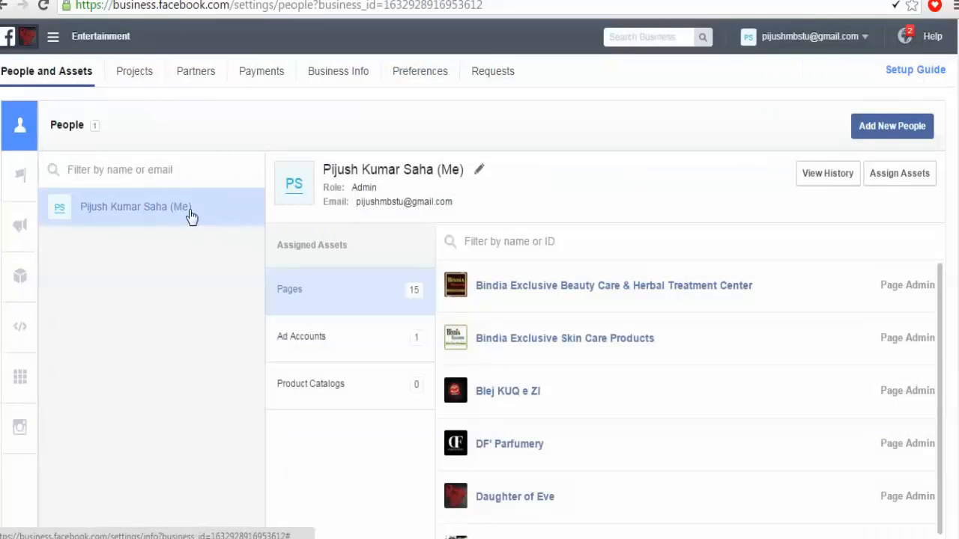
mouse_move(35, 218)
click(78, 188)
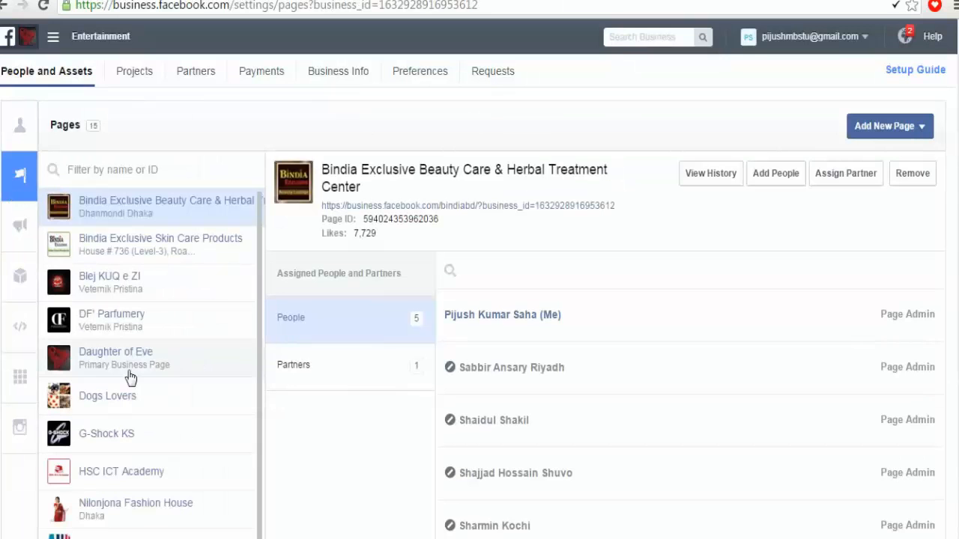
scroll(158, 457, down, 3)
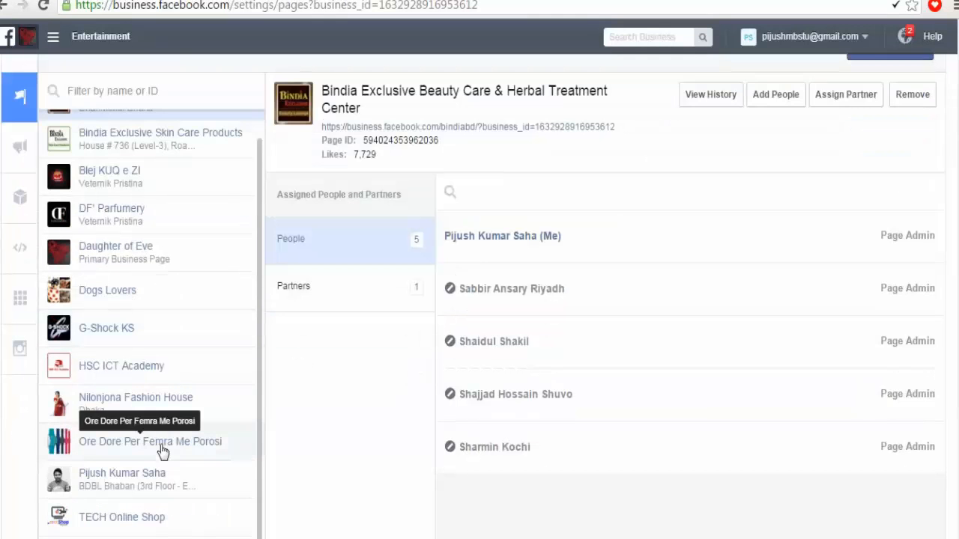
click(126, 482)
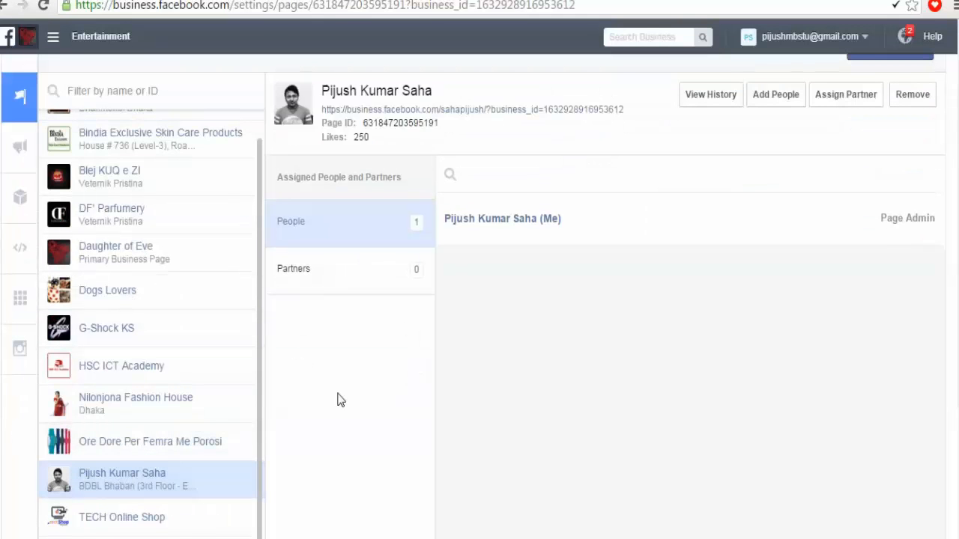
scroll(349, 400, up, 1)
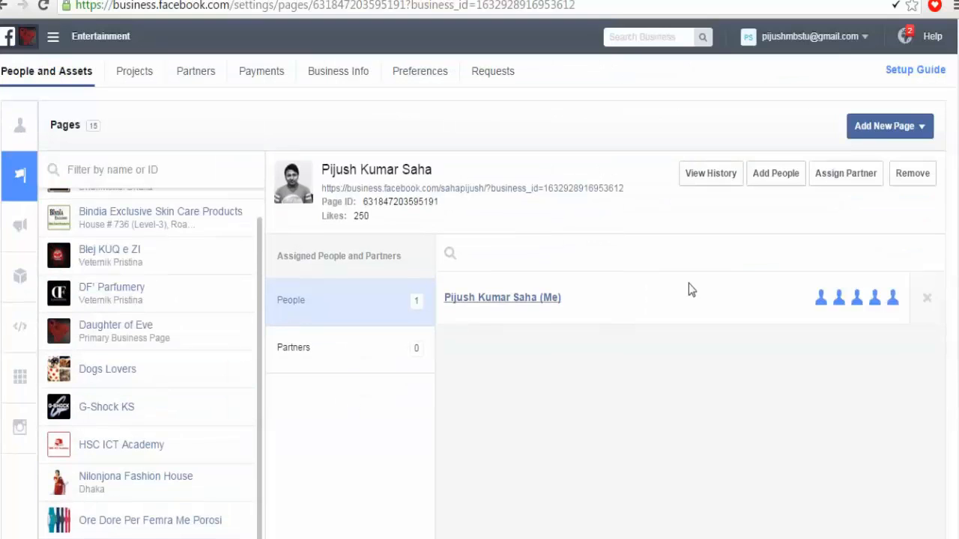
click(900, 177)
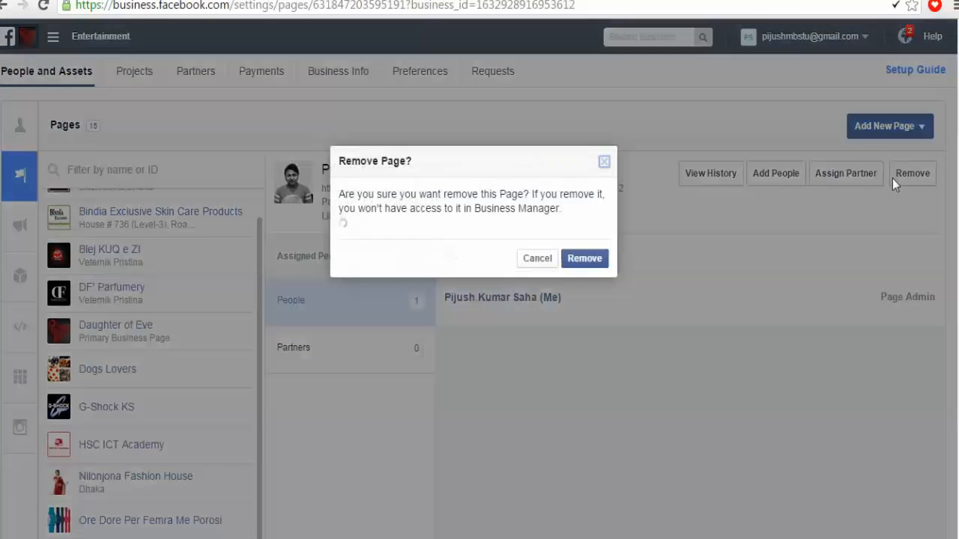
click(596, 250)
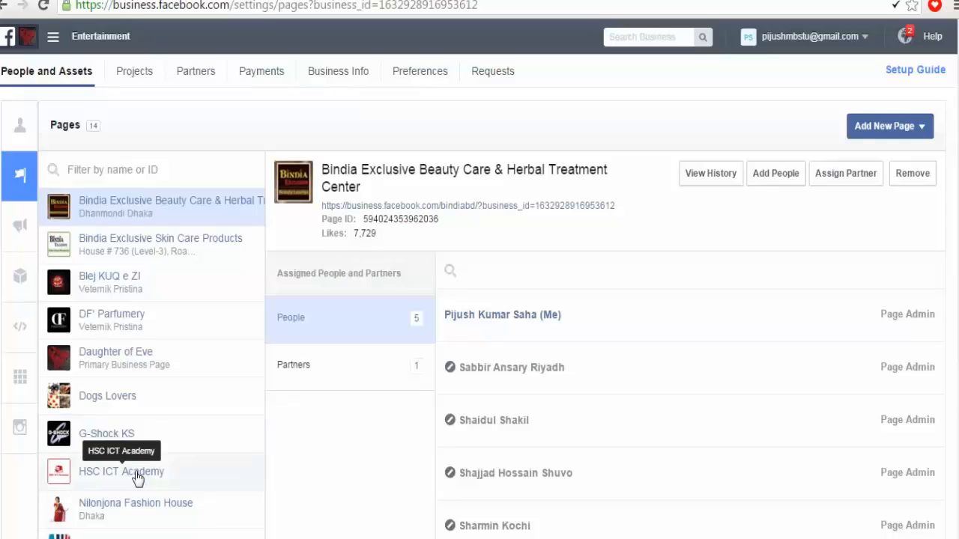
scroll(172, 450, down, 3)
scroll(146, 422, up, 3)
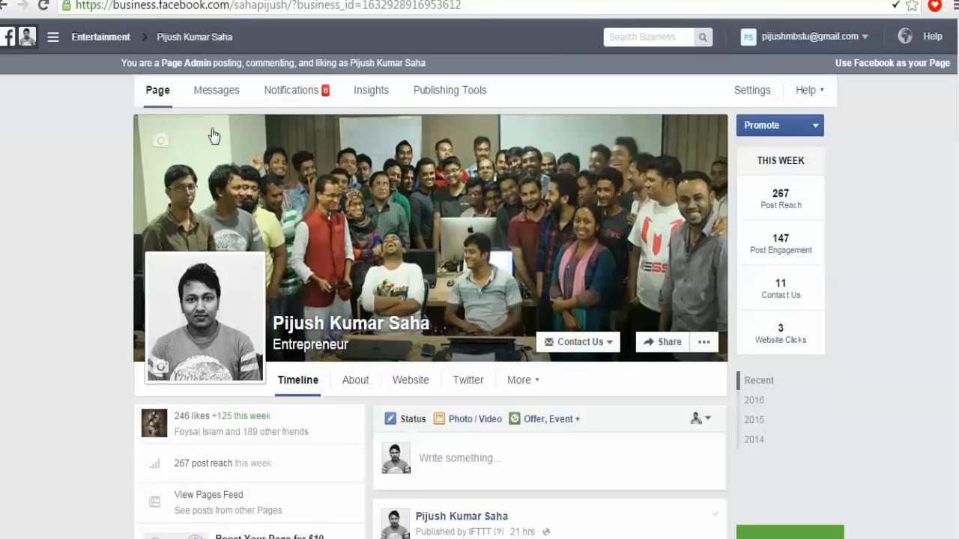
Switch from Business Manager to the personal Facebook home and open the removed page from the Favorites.
click(156, 92)
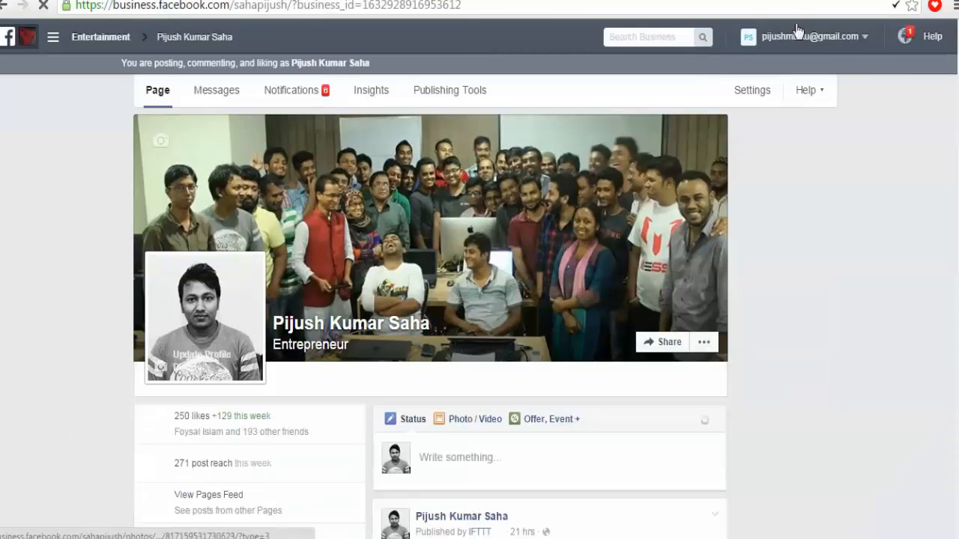
click(823, 37)
click(738, 70)
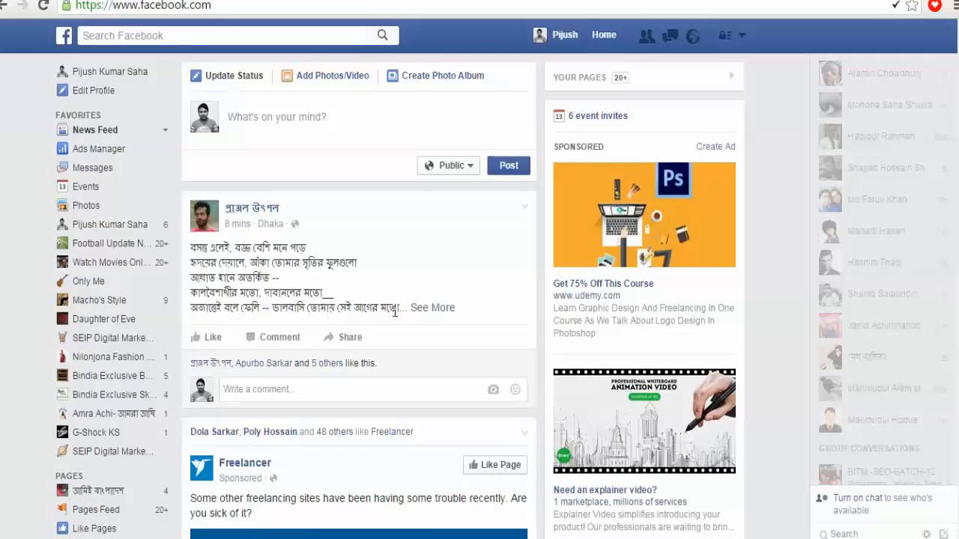
click(113, 223)
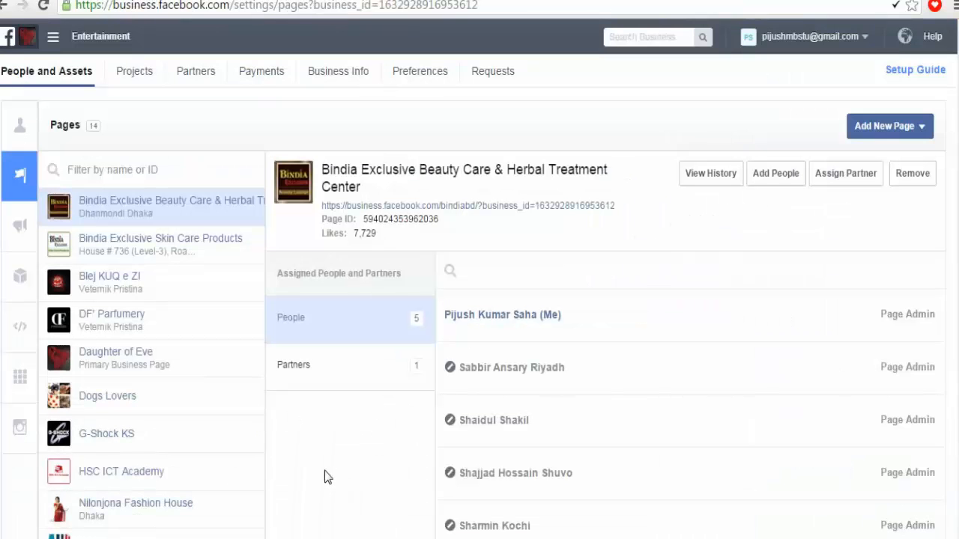
Open the form for claiming an existing Facebook page and try looking up the removed page by the start of its name.
click(876, 135)
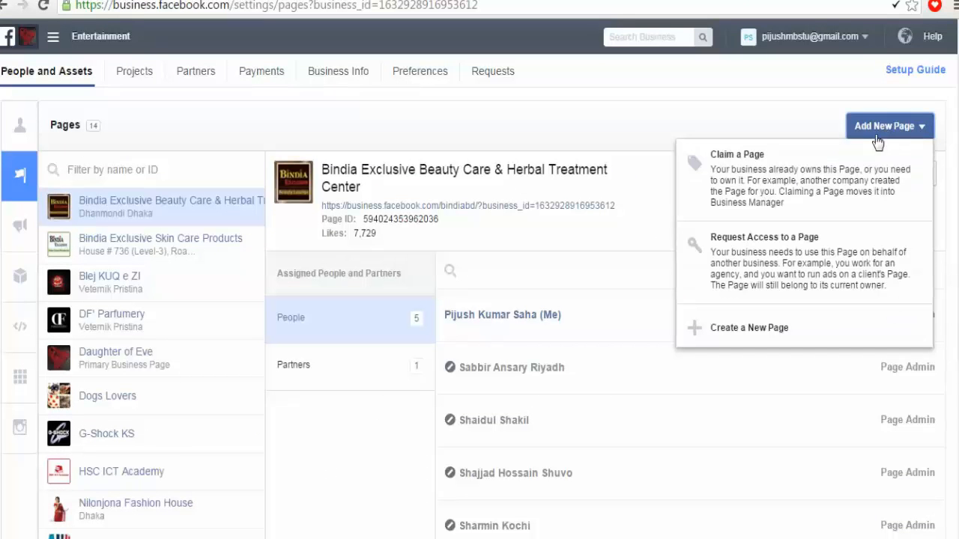
click(766, 196)
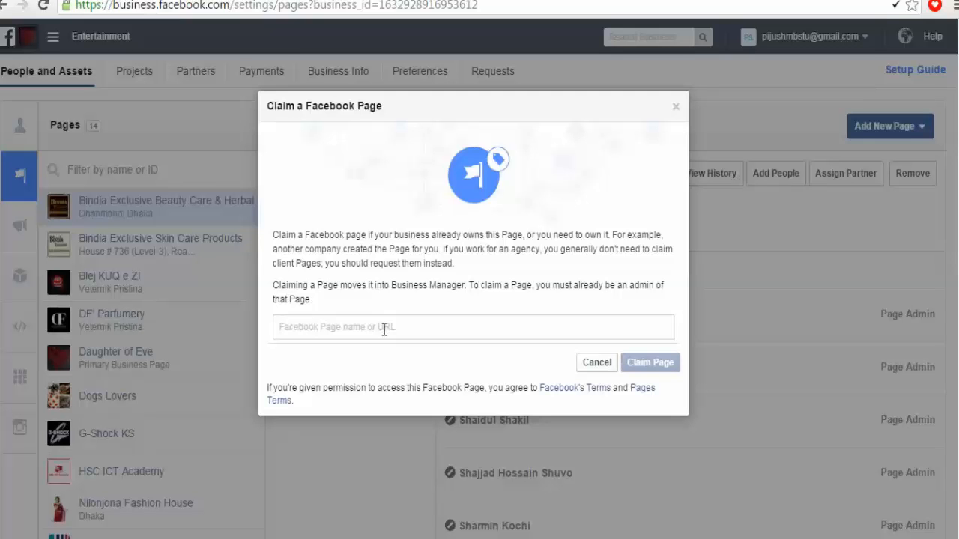
text(pi)
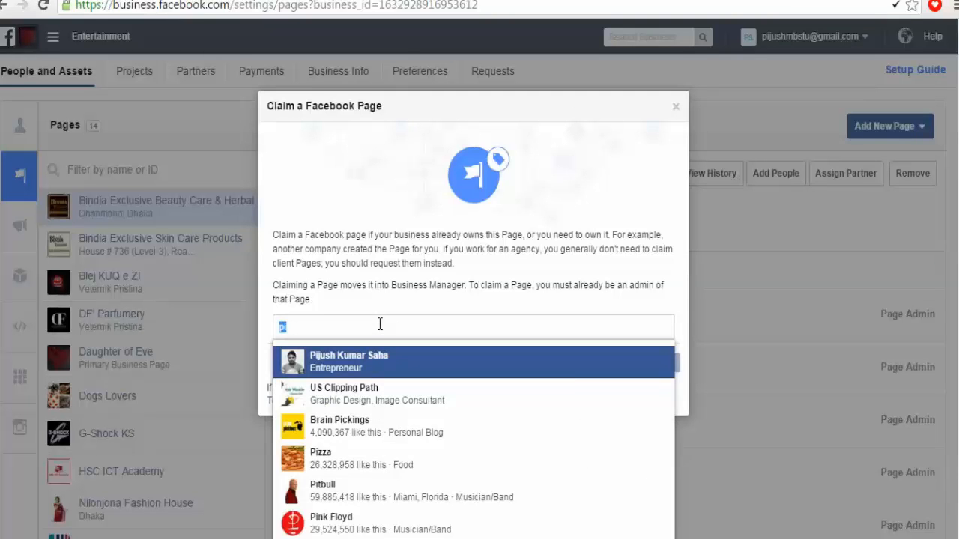
key(BackSpace)
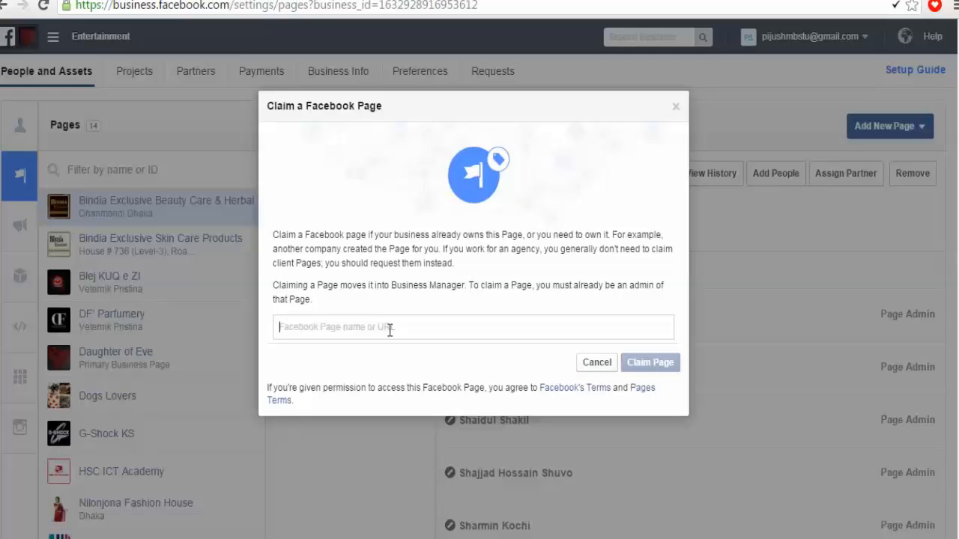
text(pi)
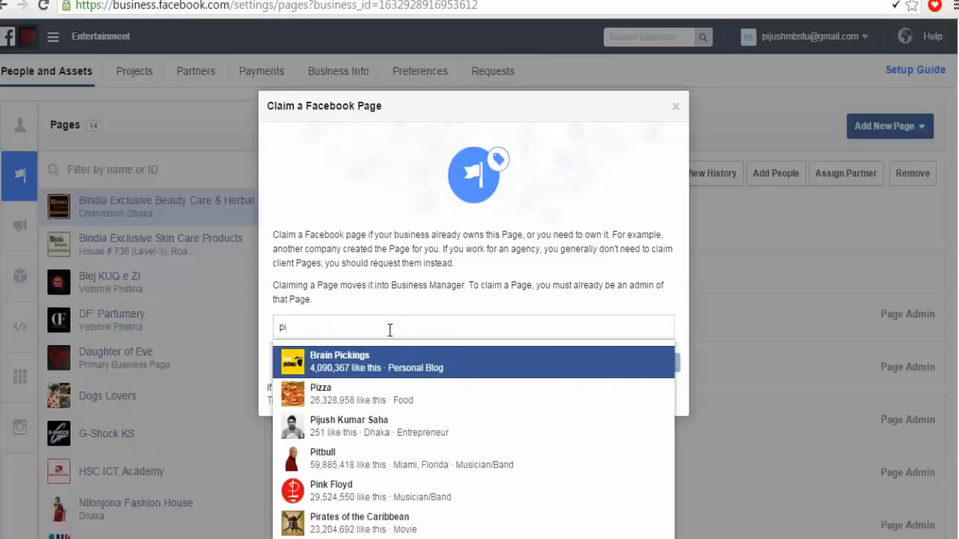
click(443, 259)
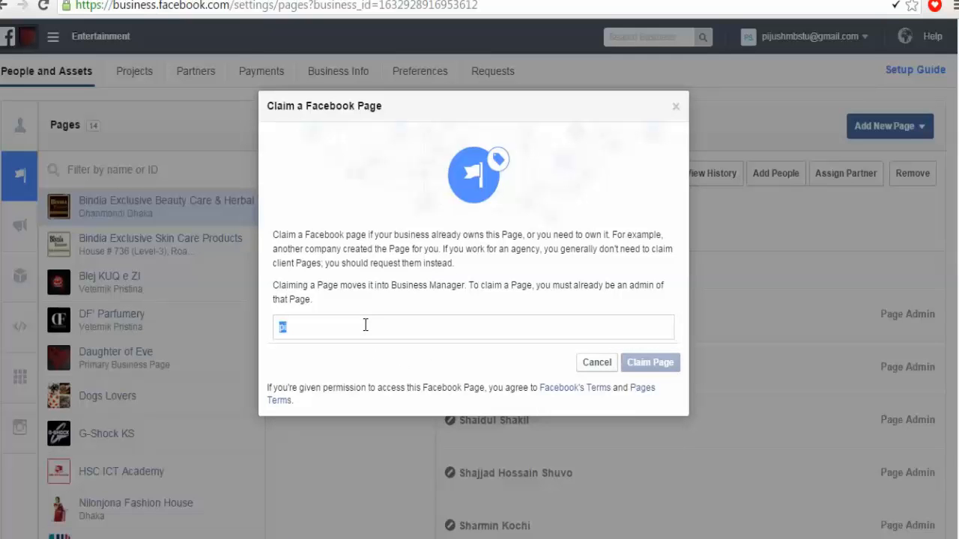
key(BackSpace)
Choose the removed page by name in the claim form, claim it for the business and check the Pages list.
text(p)
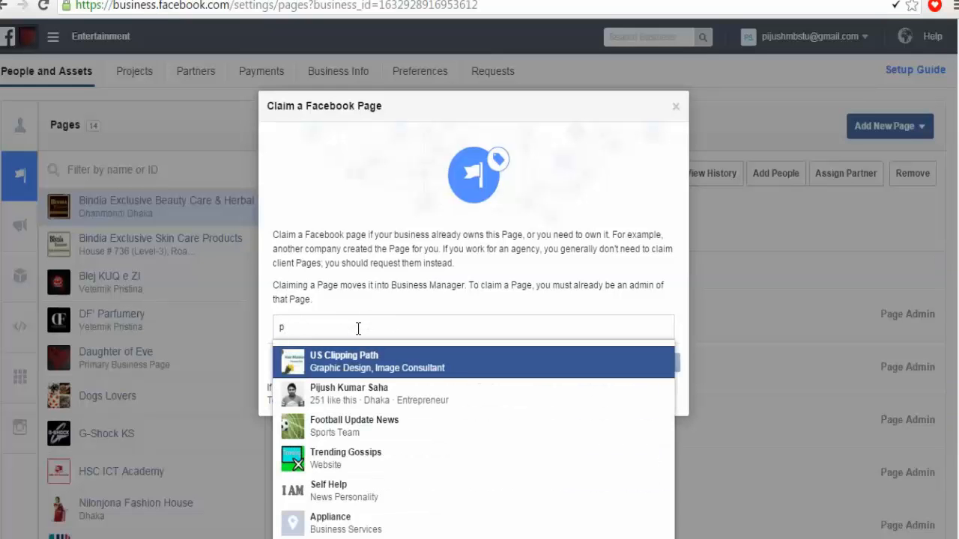
text(i)
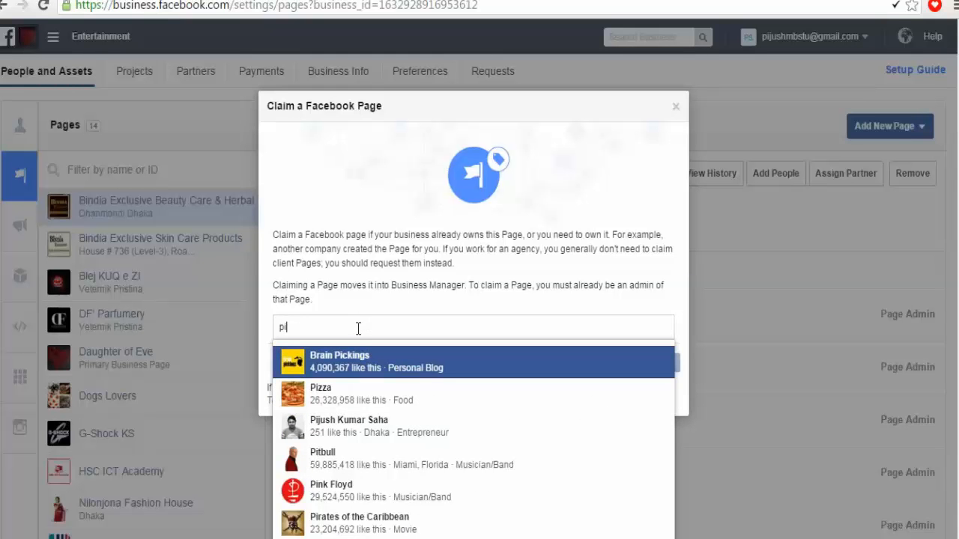
click(341, 430)
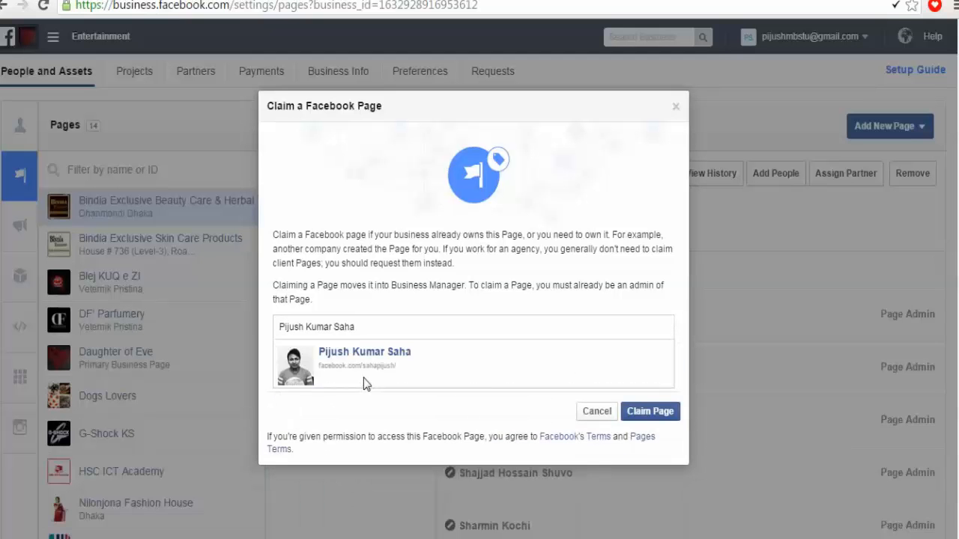
click(649, 411)
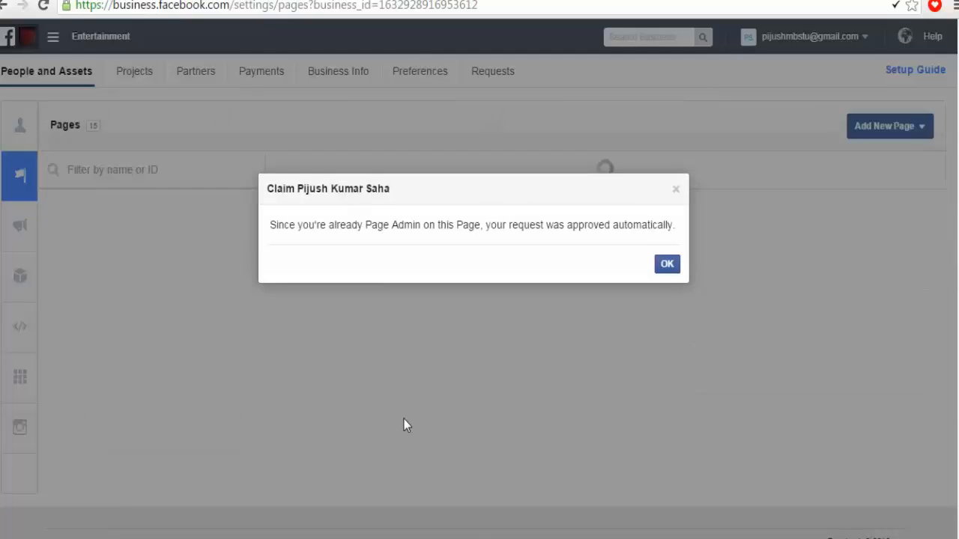
click(665, 258)
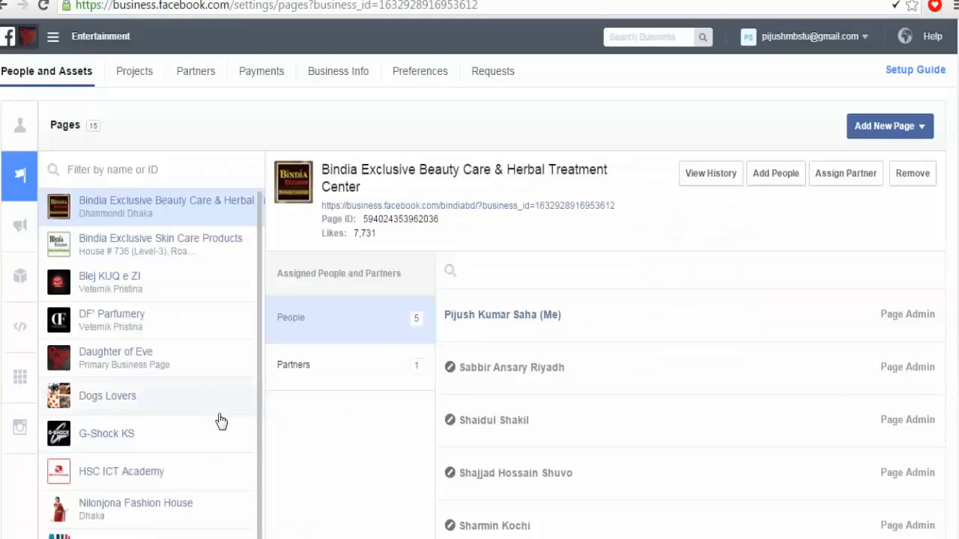
scroll(220, 419, down, 2)
scroll(129, 416, up, 2)
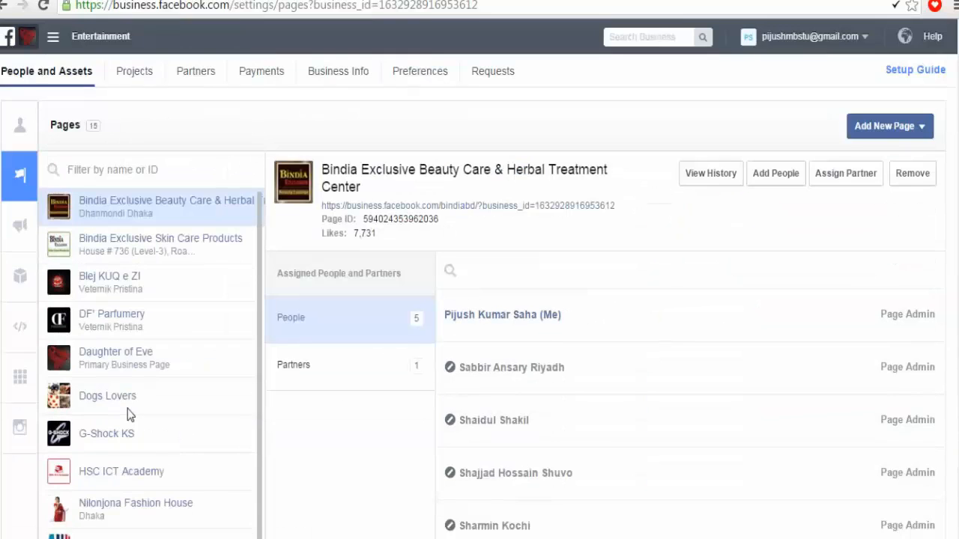
In the business info, set the primary page back to the reclaimed page and save the change.
click(335, 75)
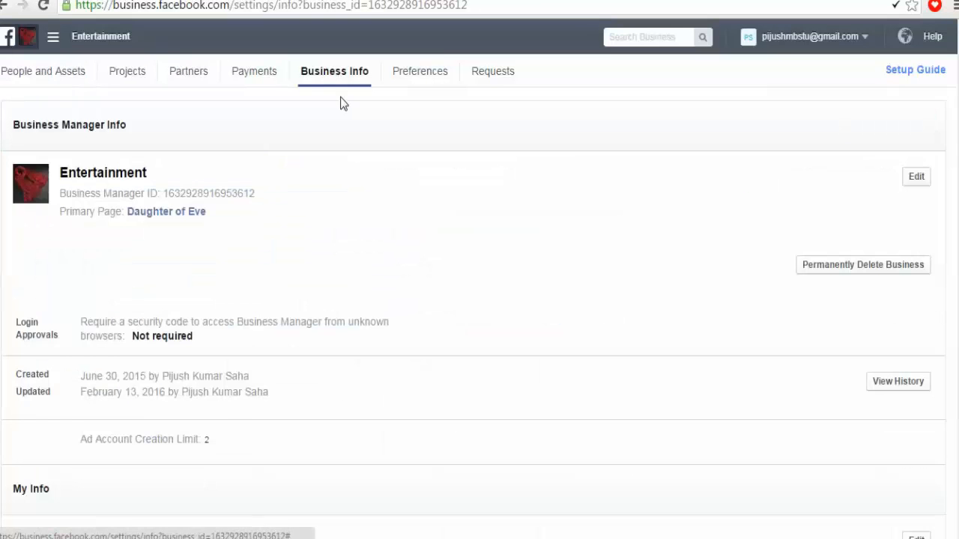
click(917, 176)
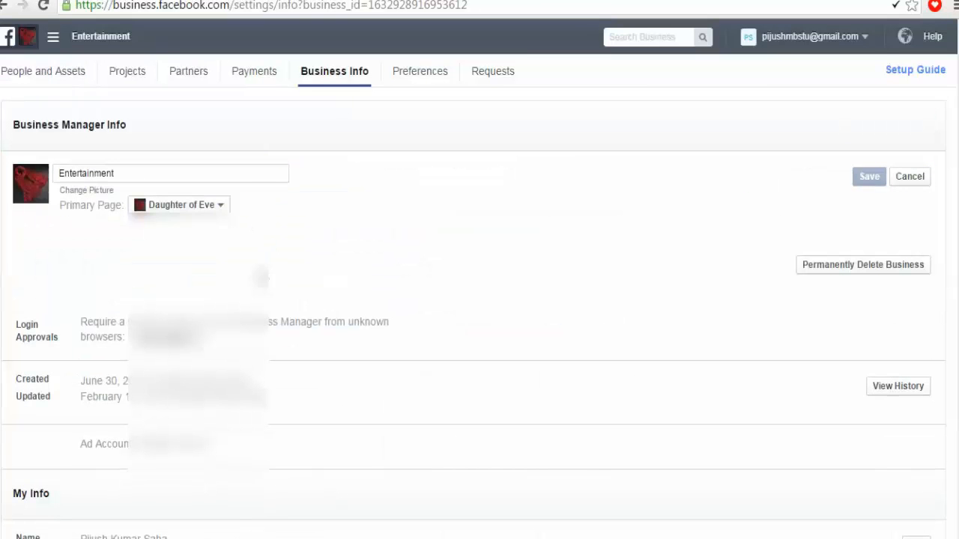
click(217, 206)
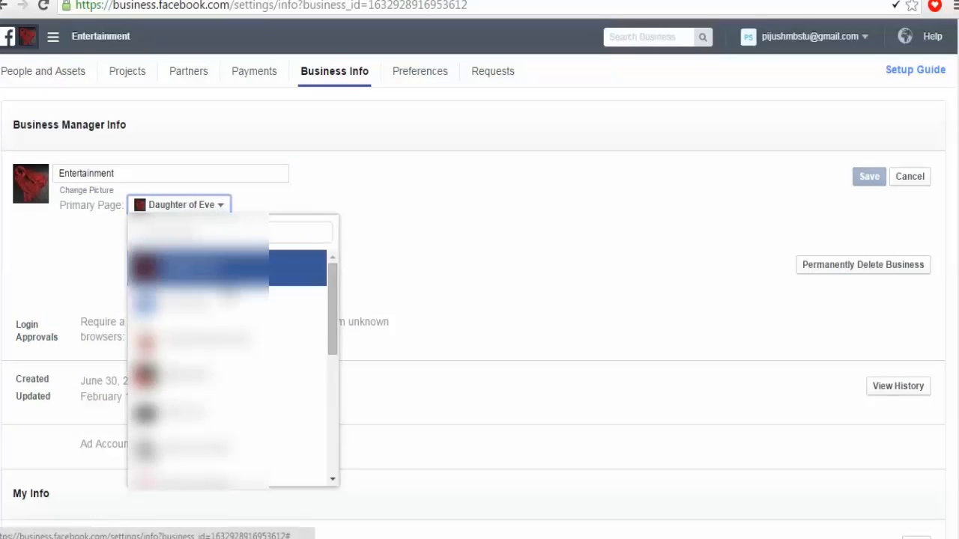
click(197, 447)
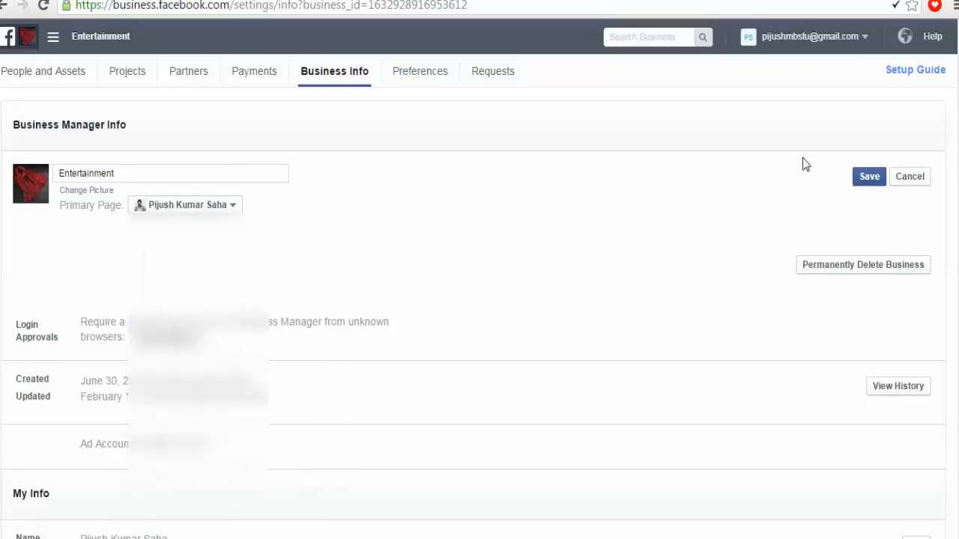
click(863, 180)
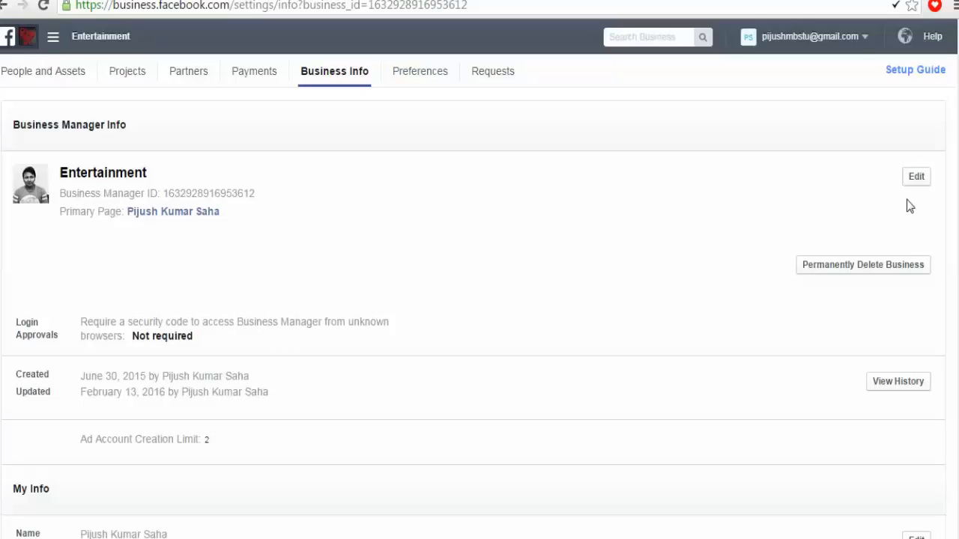
Open the business info for editing and review the ad account creation limit and the personal name and email under My Info.
click(918, 180)
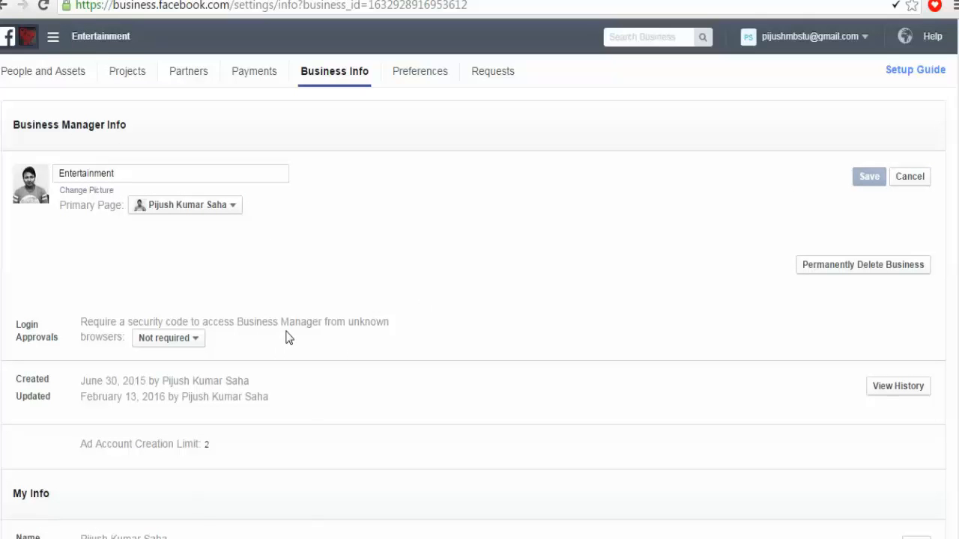
scroll(286, 337, down, 1)
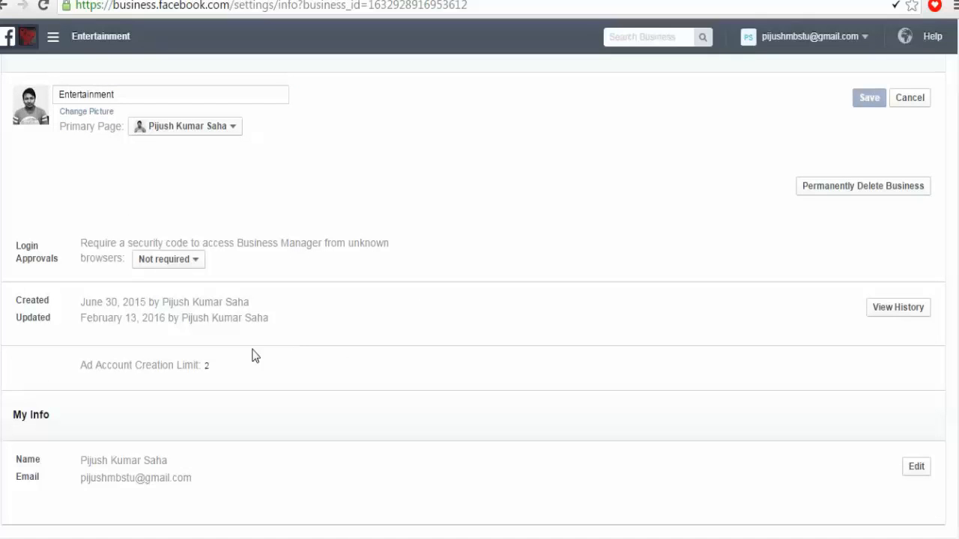
drag(85, 365, 200, 364)
click(200, 365)
drag(80, 465, 190, 465)
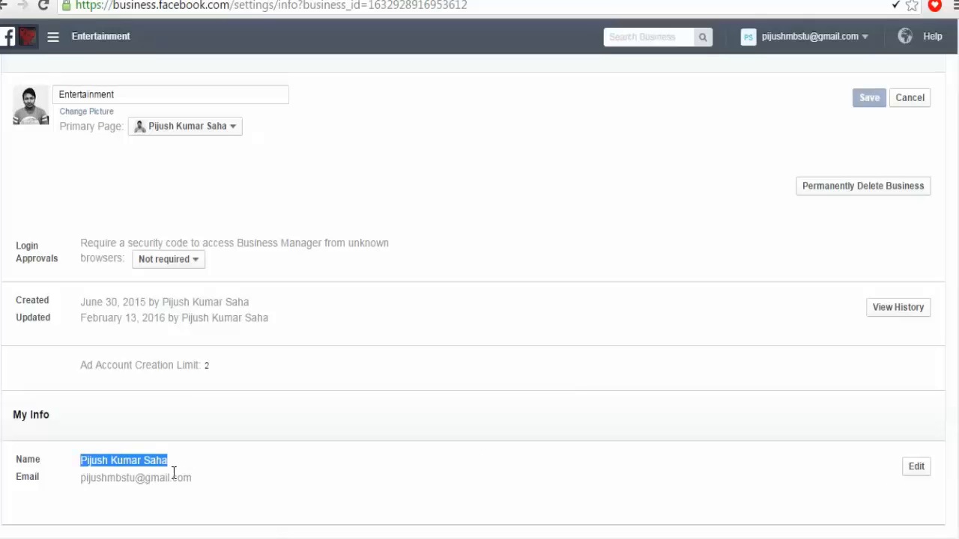
drag(81, 481, 187, 479)
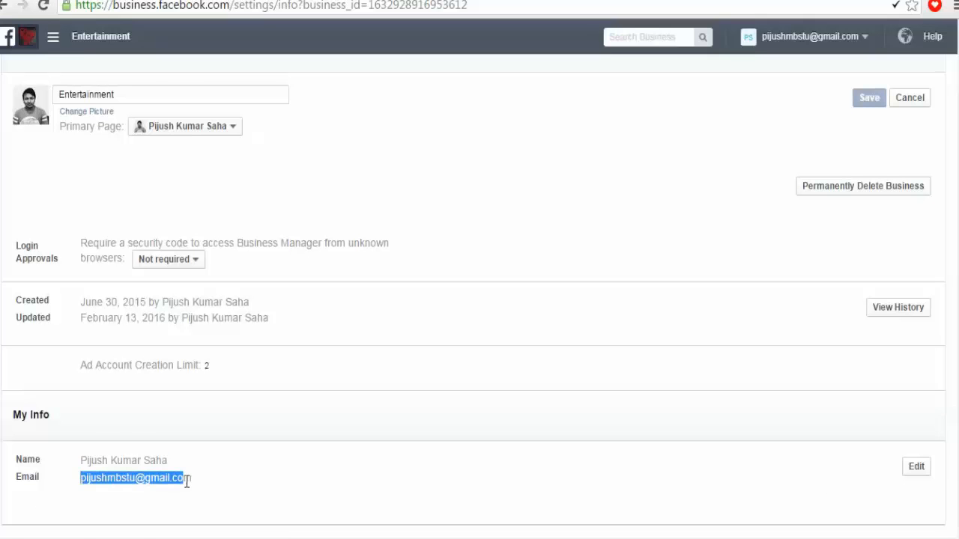
click(190, 479)
scroll(190, 483, up, 1)
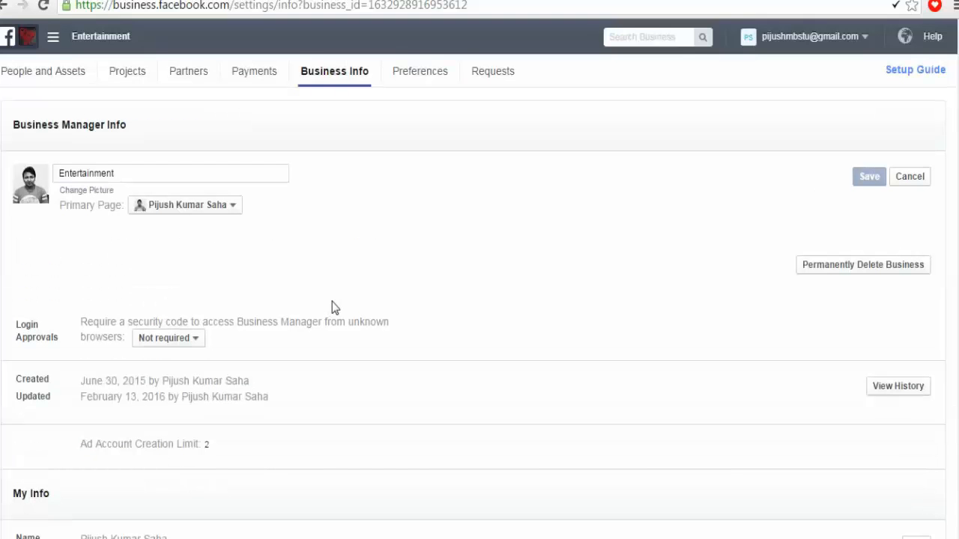
Go to People and Assets and inspect the business's pixel with its assigned ad accounts.
click(40, 81)
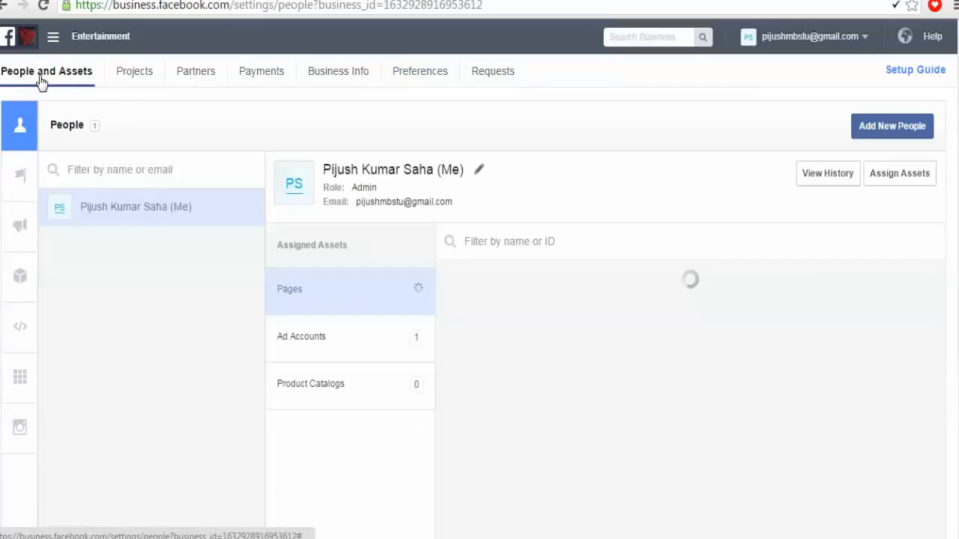
mouse_move(21, 176)
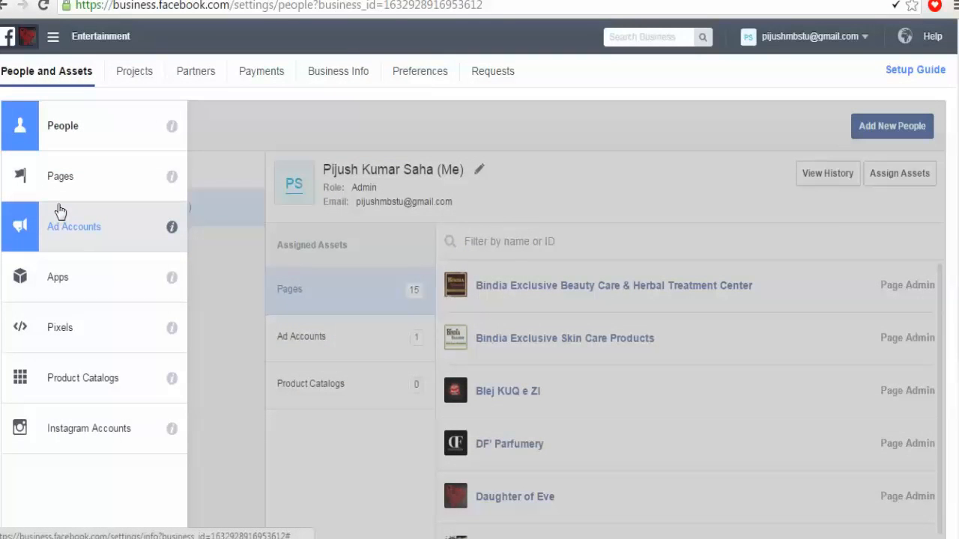
click(66, 335)
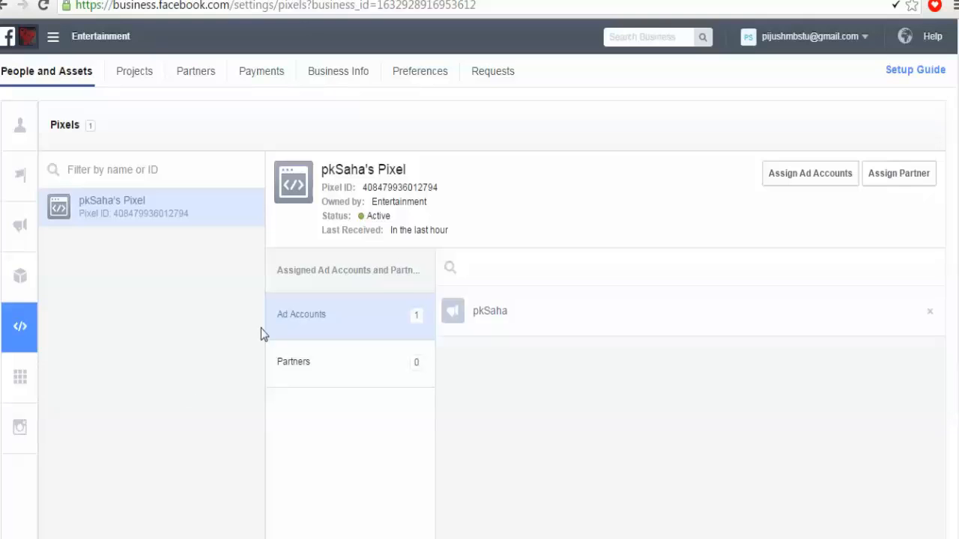
scroll(215, 343, down, 4)
scroll(214, 343, up, 4)
In the People settings, review the admin's assigned ad accounts and look through the assigned pages.
mouse_move(152, 302)
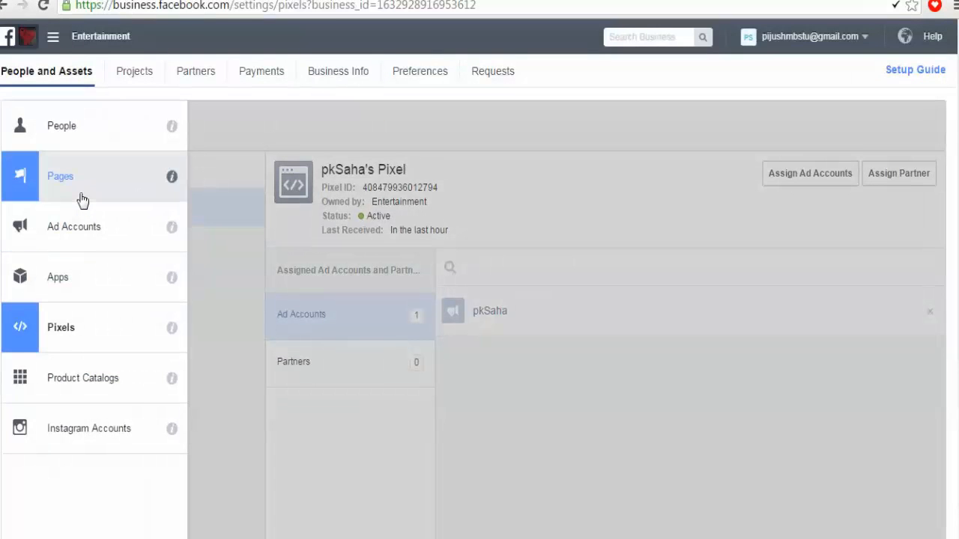
click(98, 144)
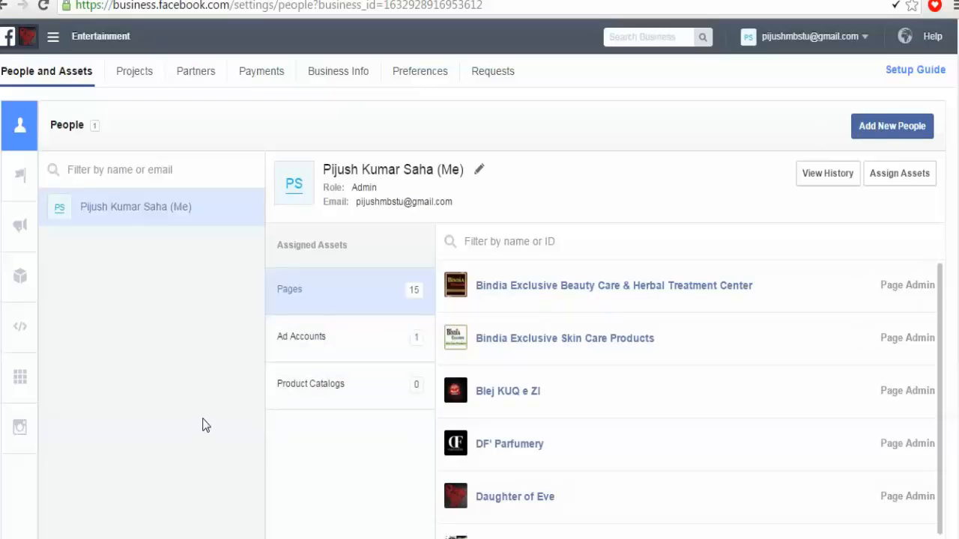
click(313, 338)
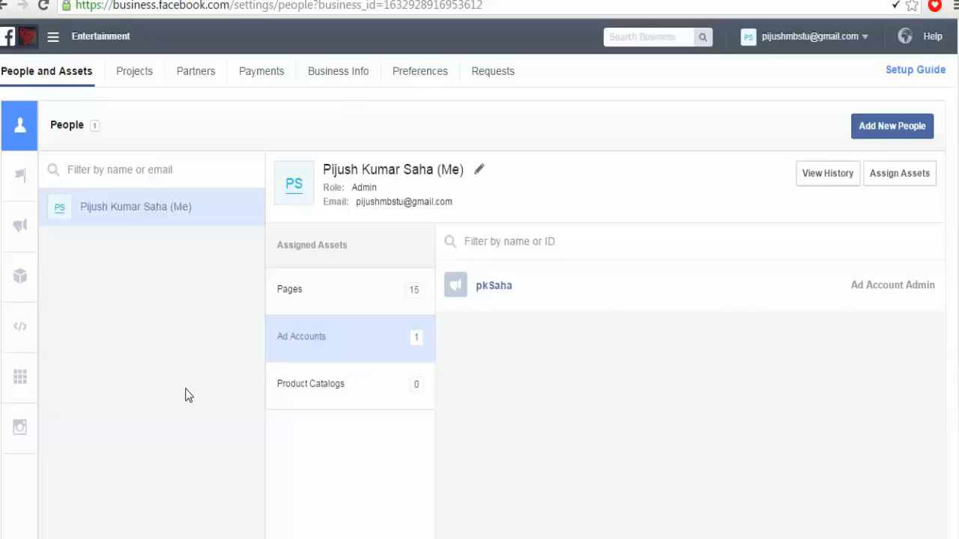
click(302, 294)
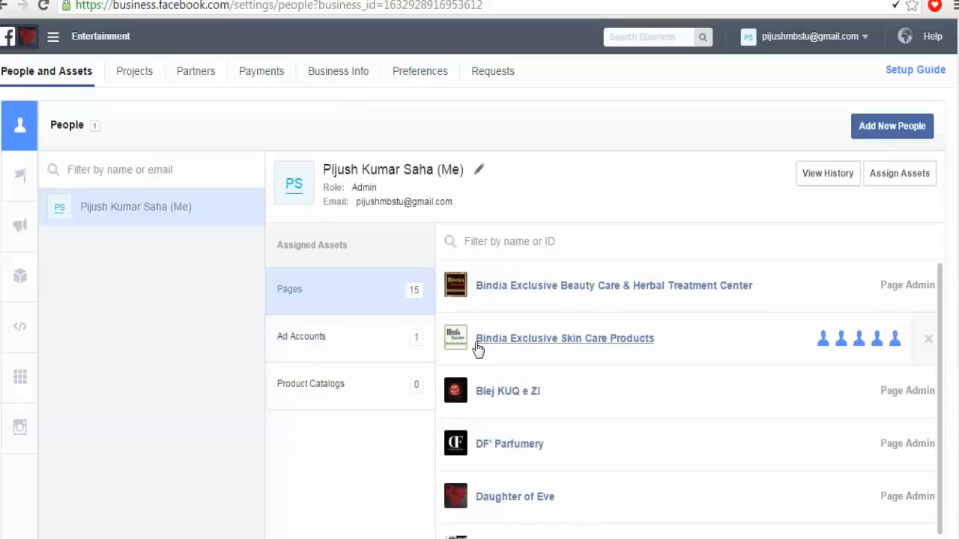
scroll(520, 330, down, 2)
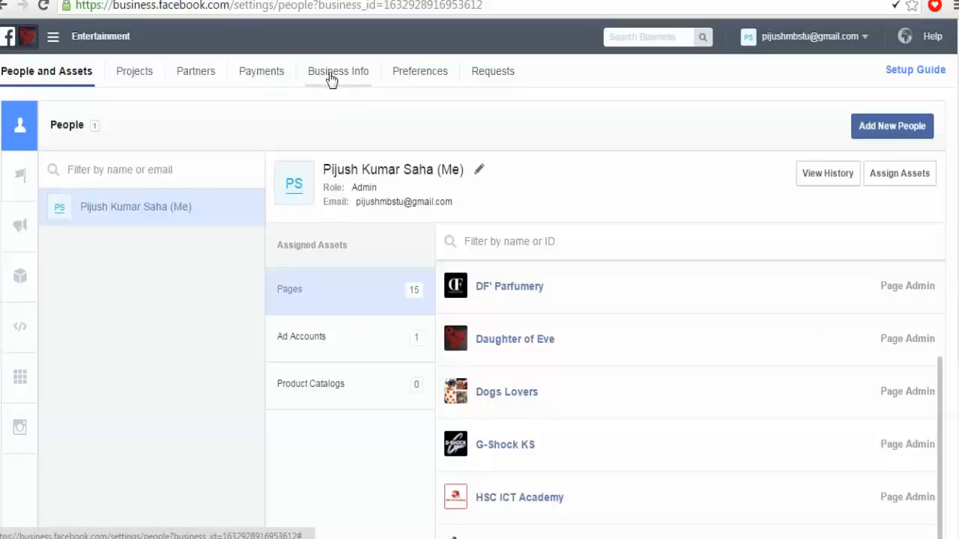
View the business's payment settings, open the form for adding a payment method, and close it without adding a card.
mouse_move(118, 379)
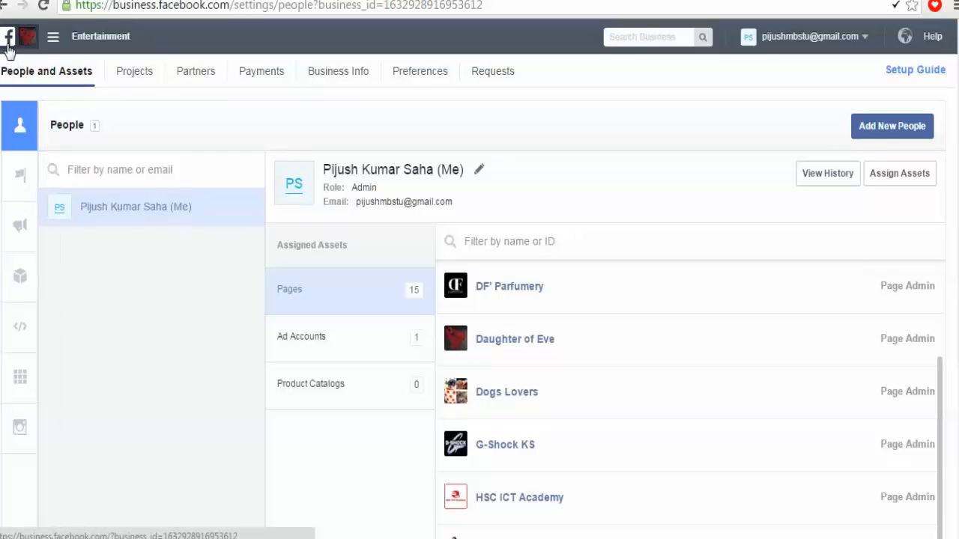
click(261, 84)
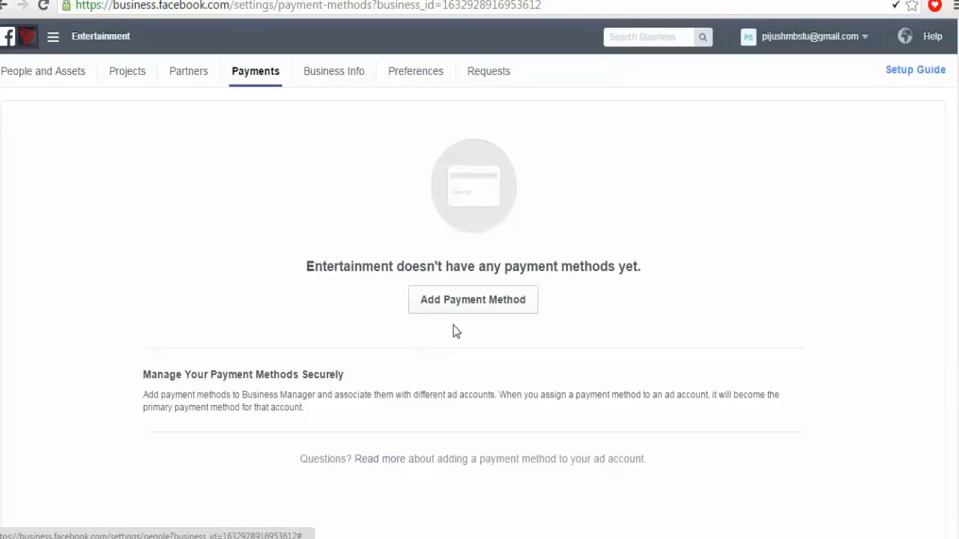
click(469, 300)
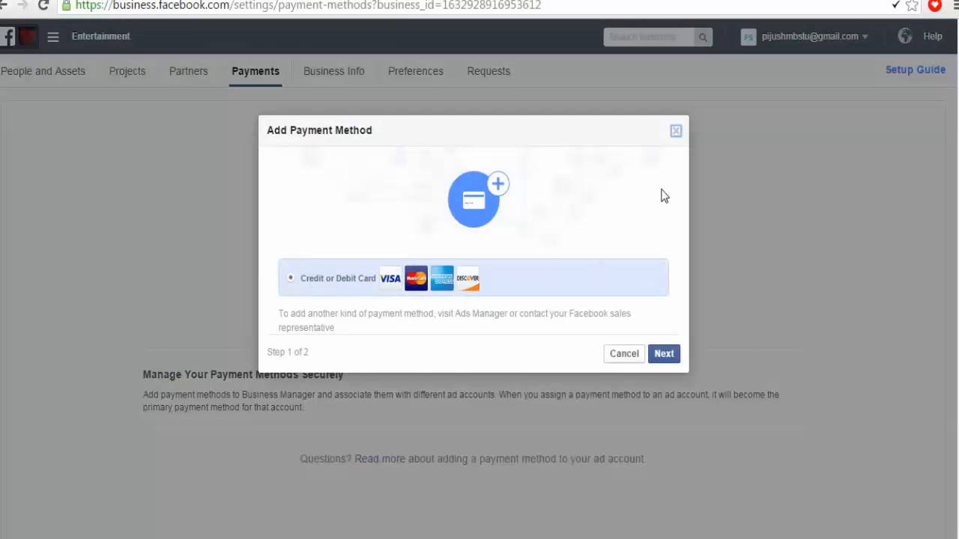
click(675, 131)
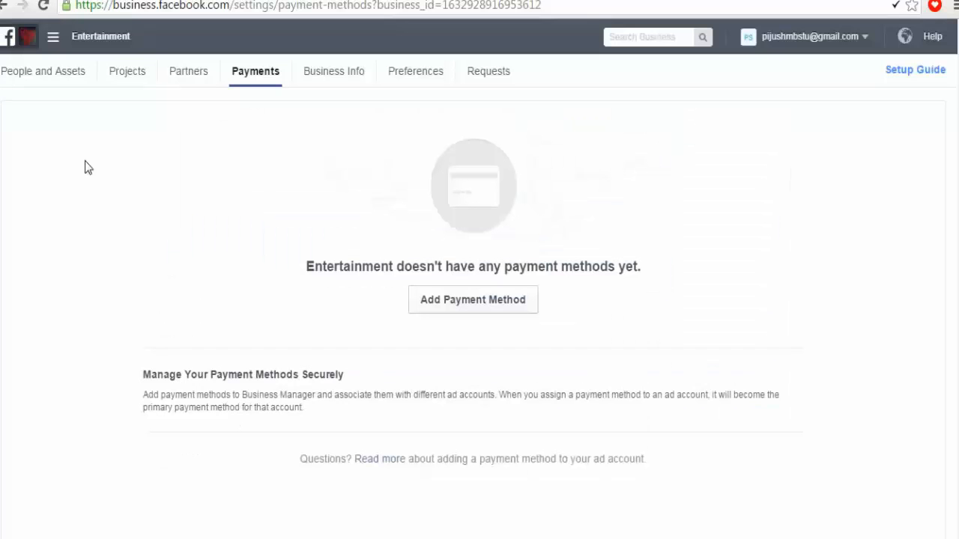
Return to the Business Manager home overview and check the new notifications.
click(6, 36)
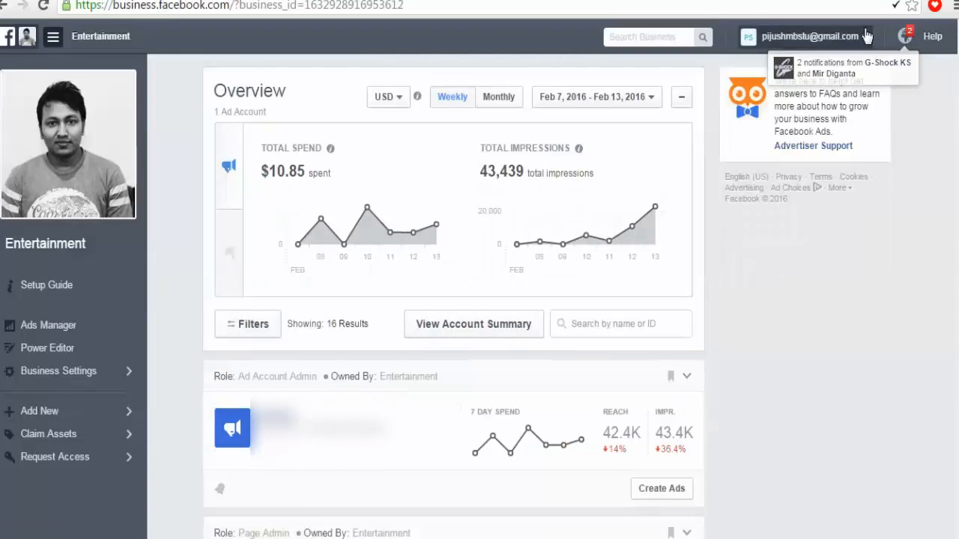
click(907, 39)
click(909, 41)
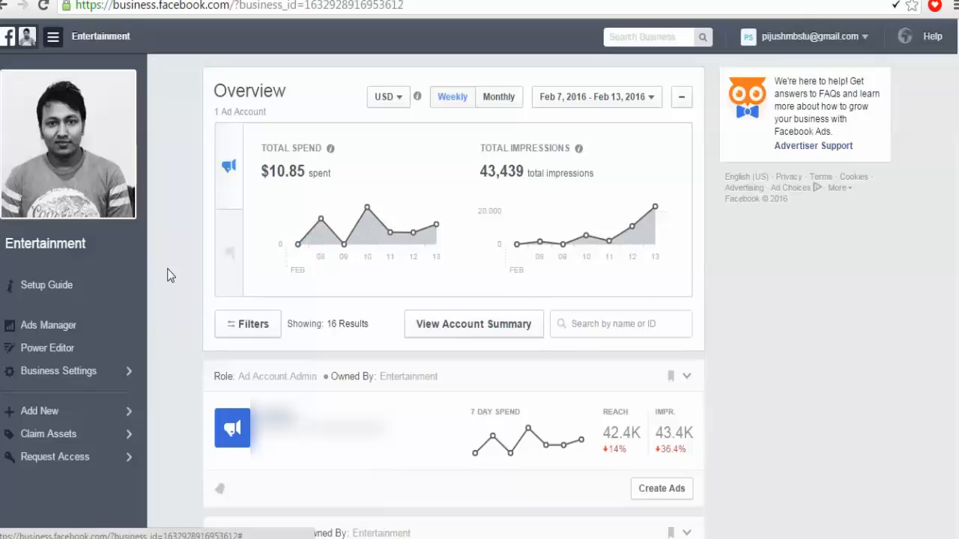
Open Ads Manager for the business's ad account, view its billing details, and return to the campaign list.
click(69, 330)
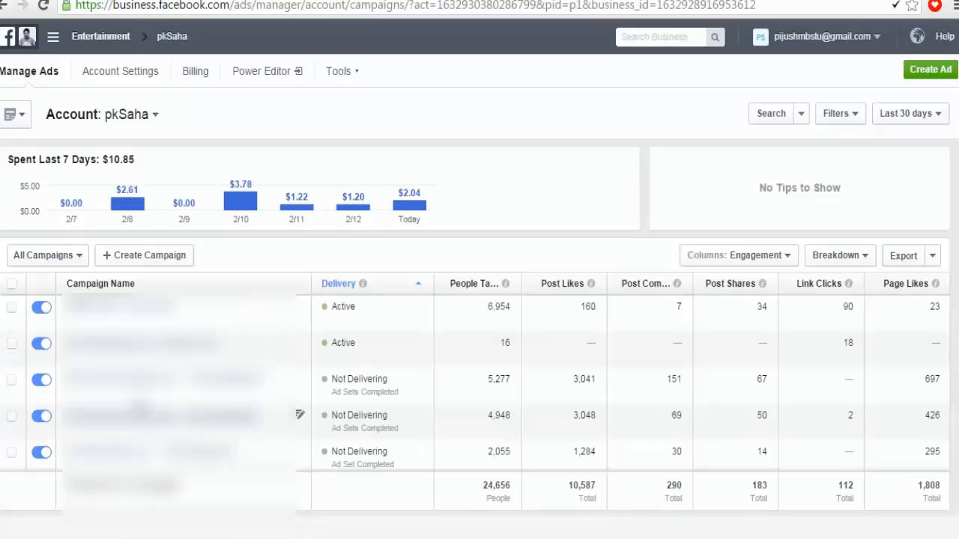
click(194, 84)
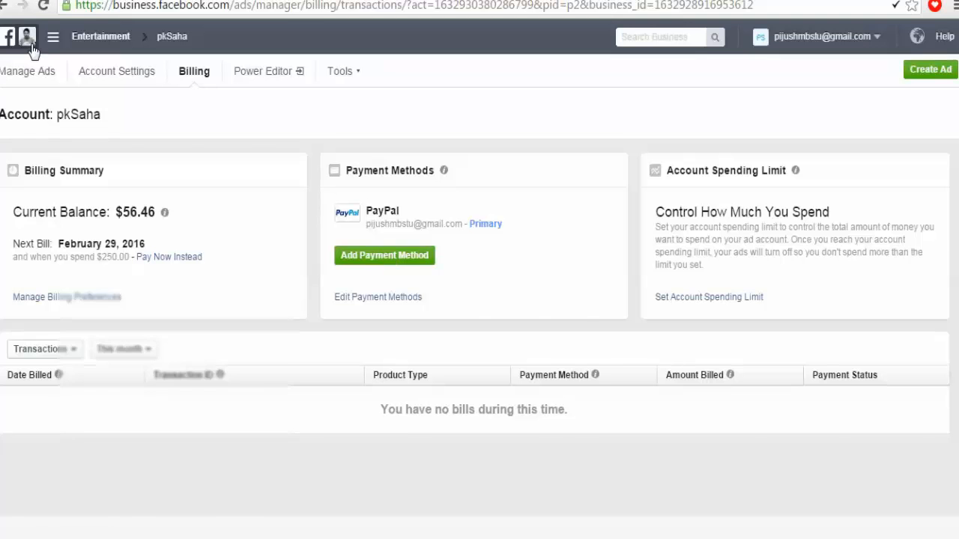
click(15, 70)
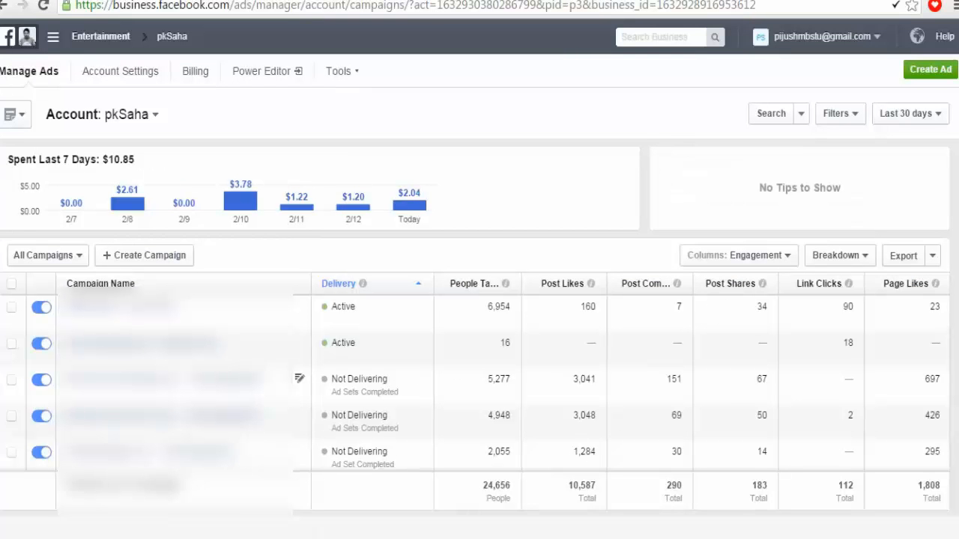